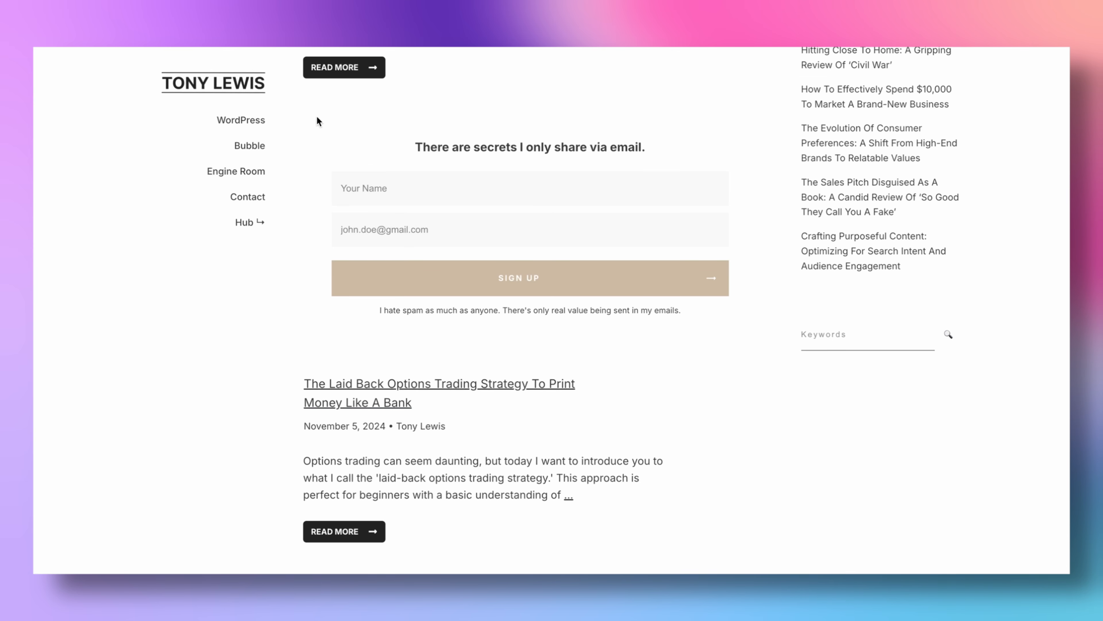
Step: Examine the blog feed and the email sign-up form placed between the posts
scroll(389, 156, up, 9)
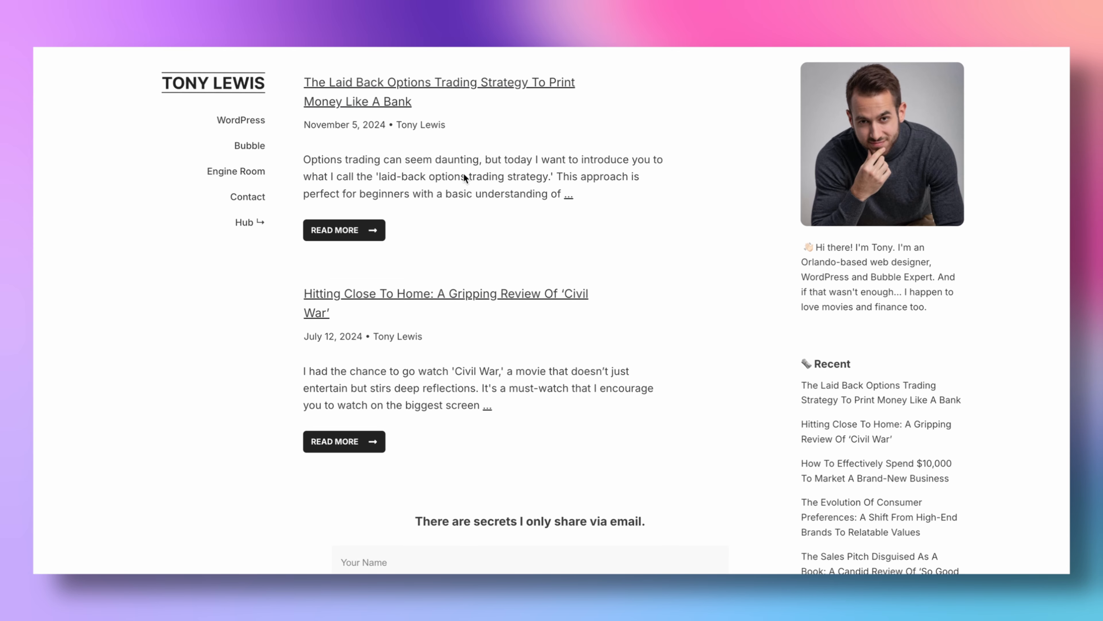
scroll(464, 173, down, 5)
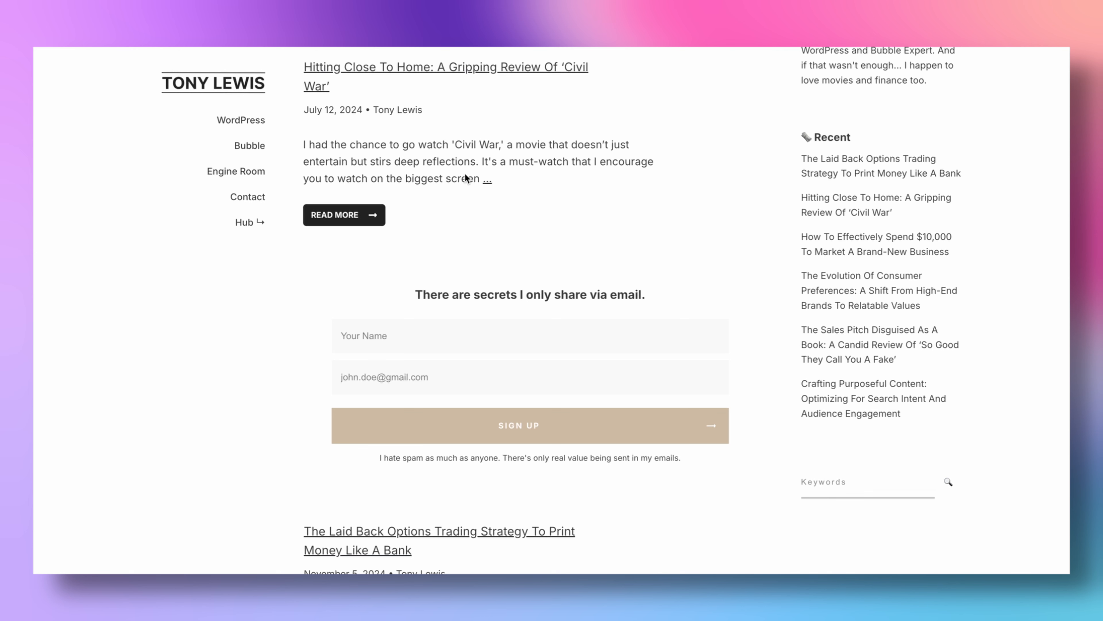
scroll(465, 173, up, 5)
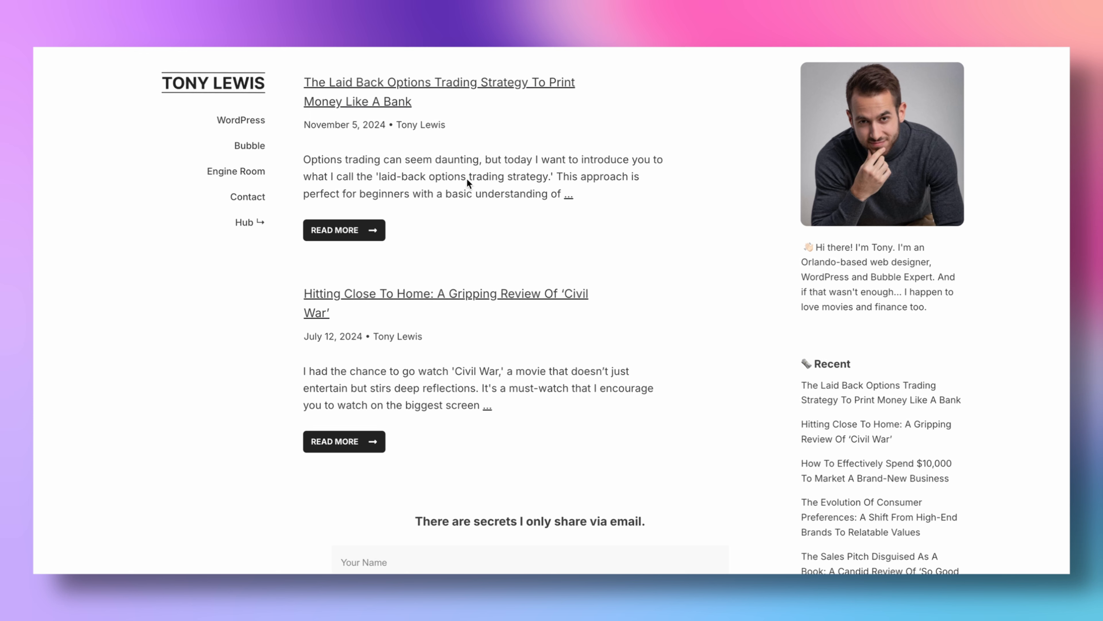
scroll(459, 281, down, 3)
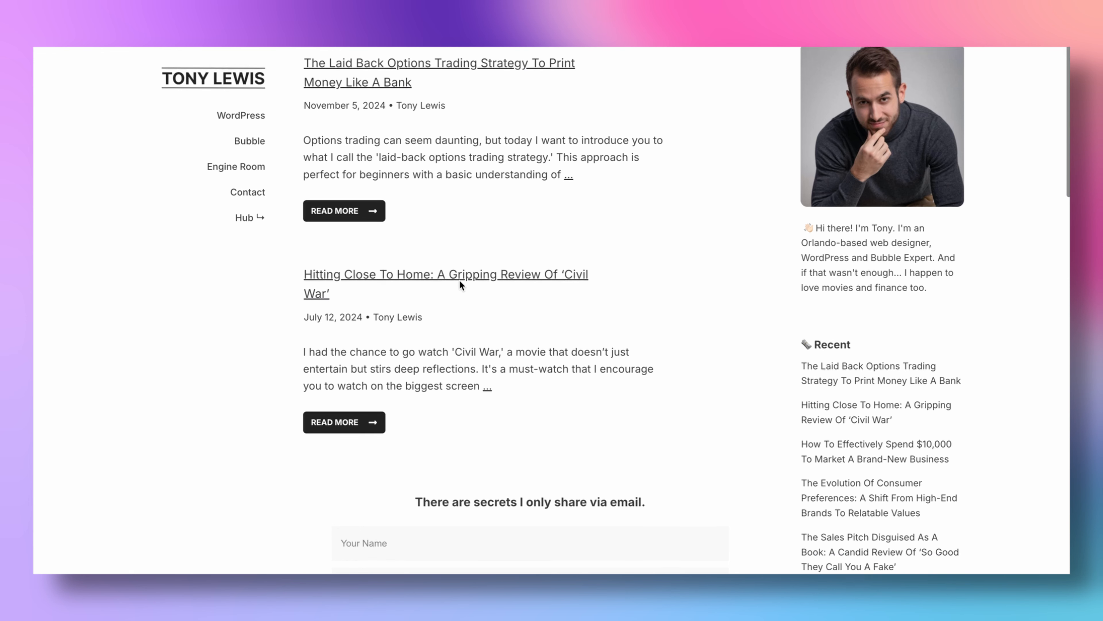
scroll(459, 280, down, 3)
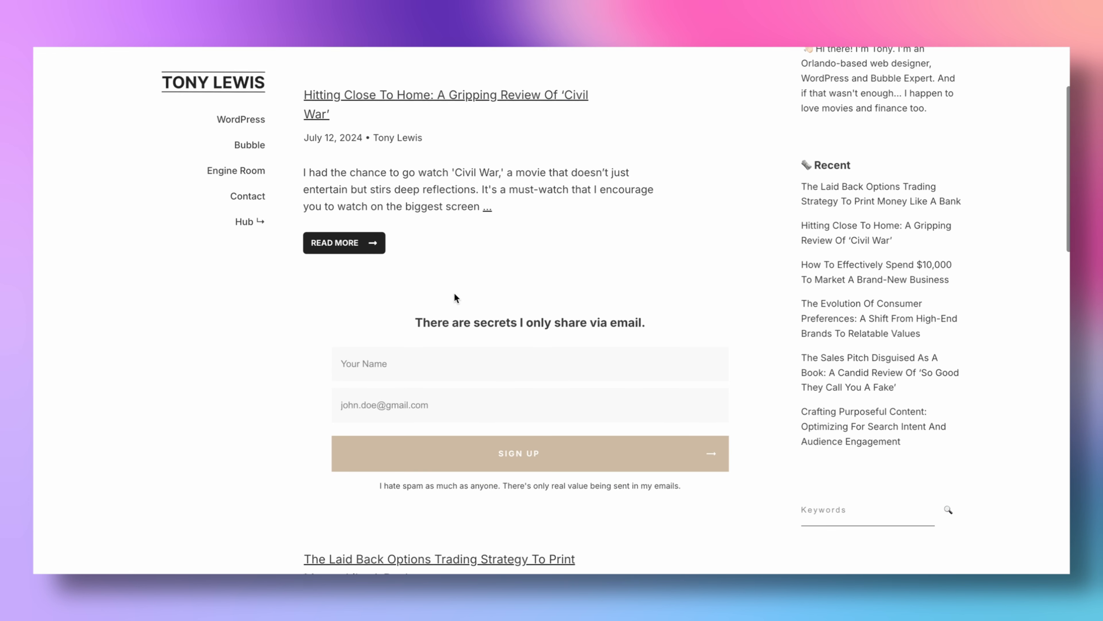
mouse_move(304, 302)
mouse_down()
mouse_move(330, 373)
mouse_move(509, 340)
mouse_move(636, 376)
mouse_move(716, 461)
mouse_move(725, 446)
mouse_up()
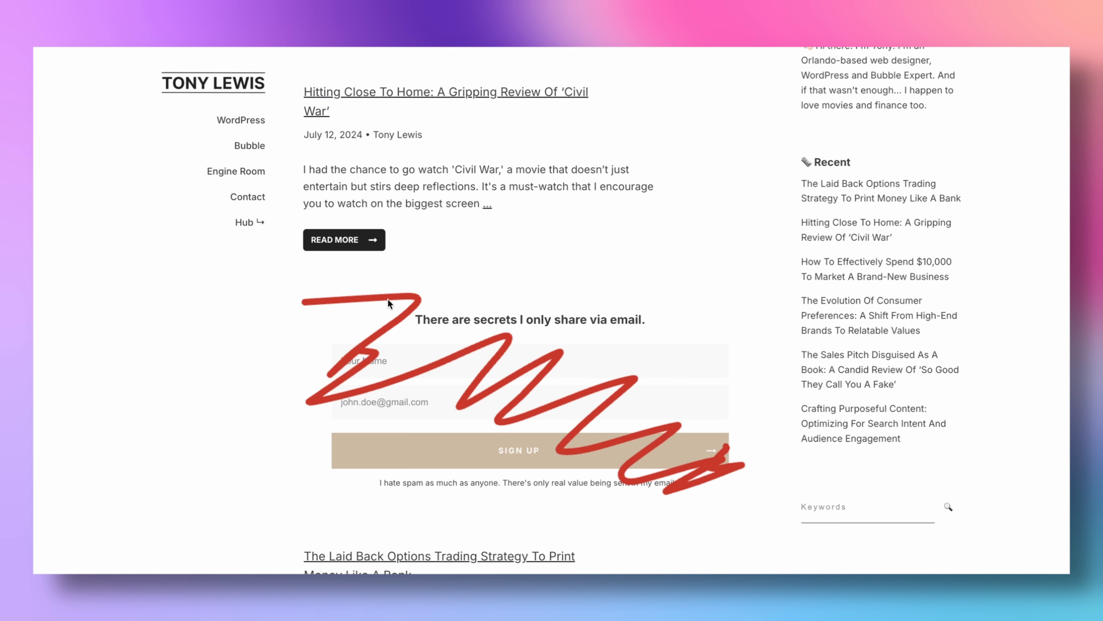
mouse_move(290, 286)
mouse_down()
mouse_move(707, 271)
mouse_move(775, 475)
mouse_move(296, 472)
mouse_move(567, 511)
mouse_move(774, 493)
mouse_up()
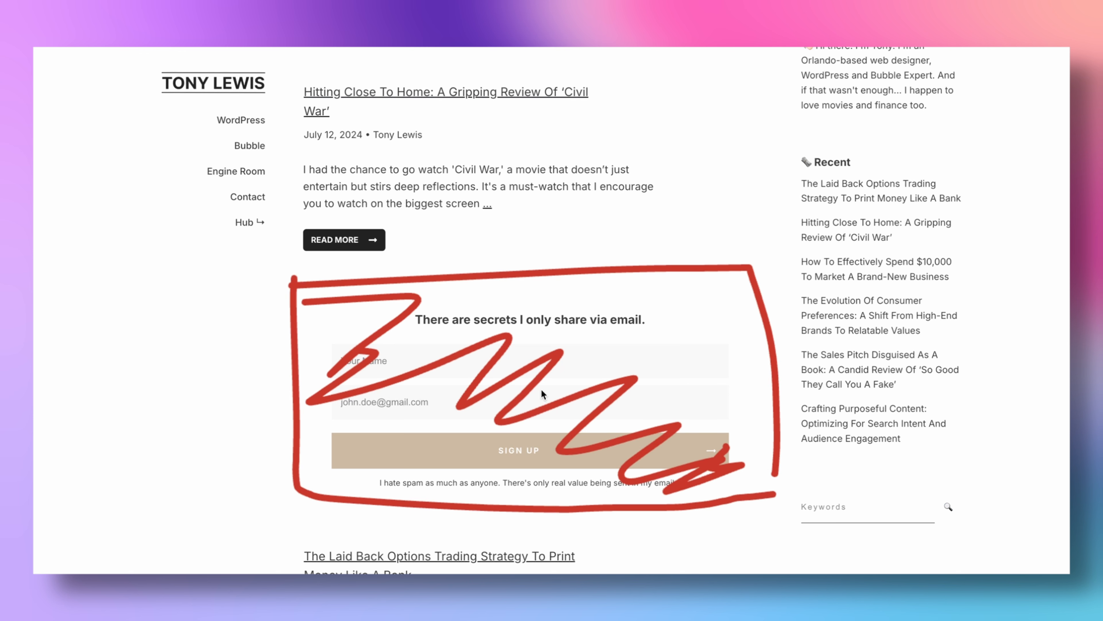
key(Escape)
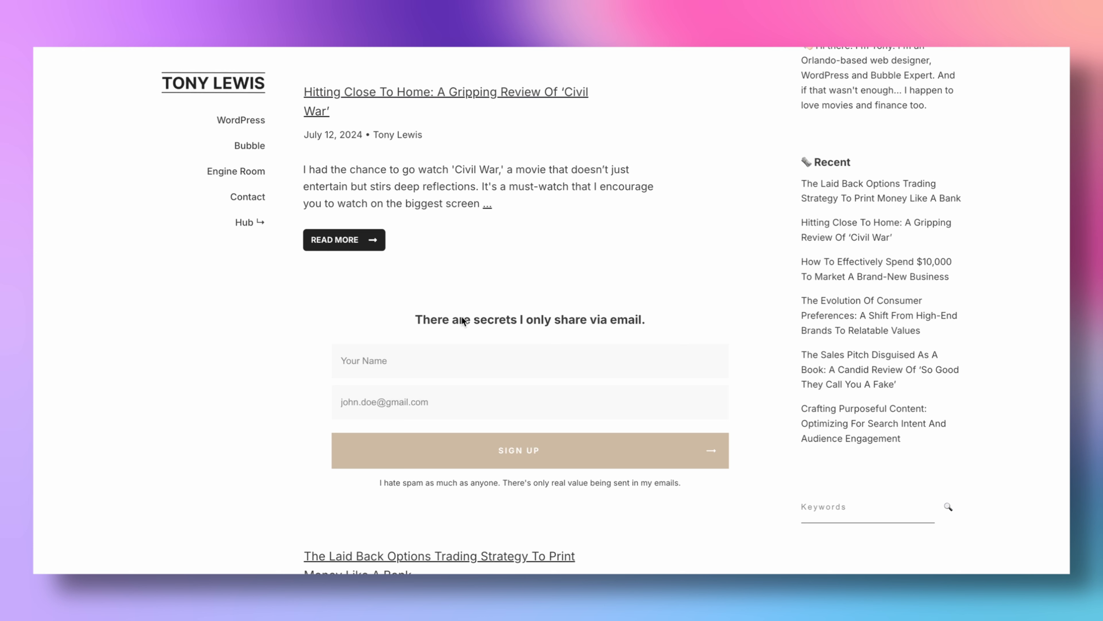
scroll(569, 336, up, 2)
scroll(571, 338, up, 2)
scroll(571, 338, down, 5)
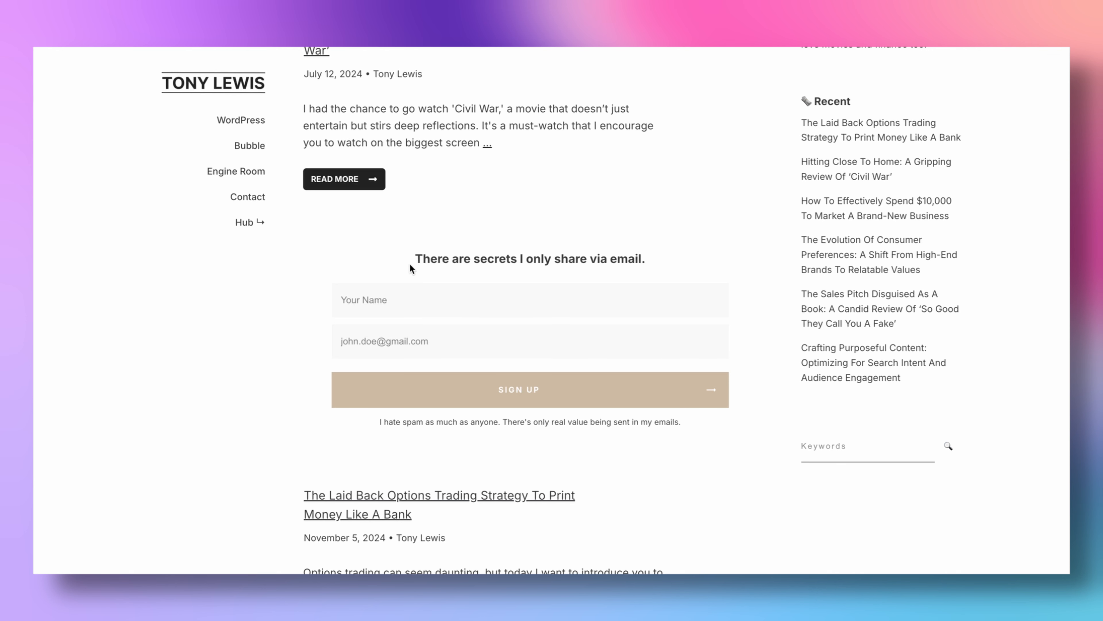
scroll(412, 264, up, 5)
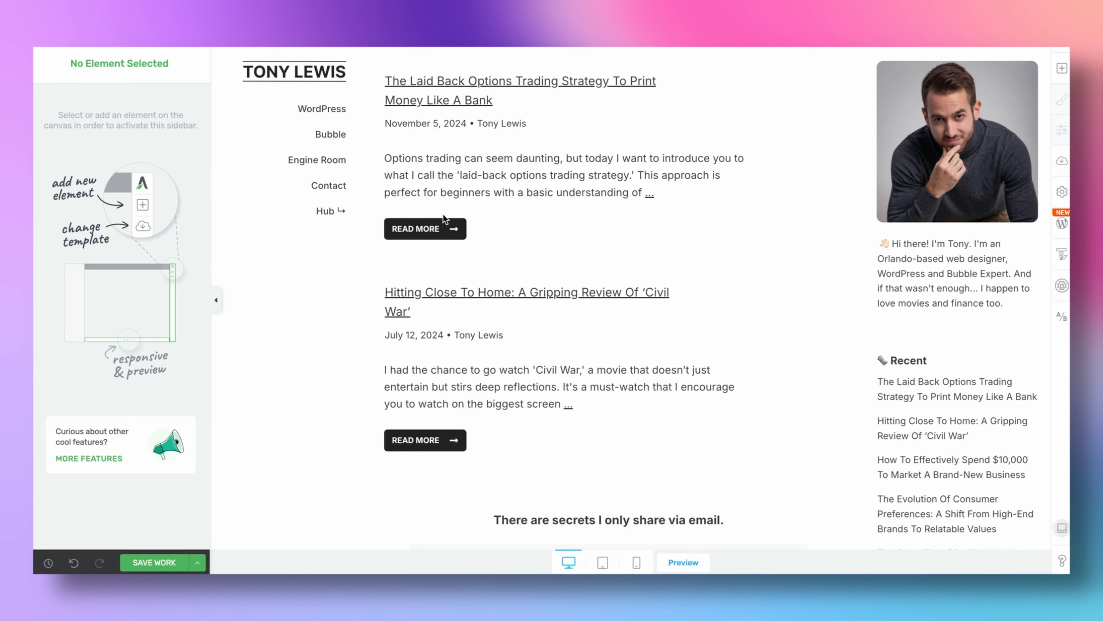
Step: Add a WordPress account connection to the sign-up form, granting new users the Subscriber role
scroll(487, 329, down, 5)
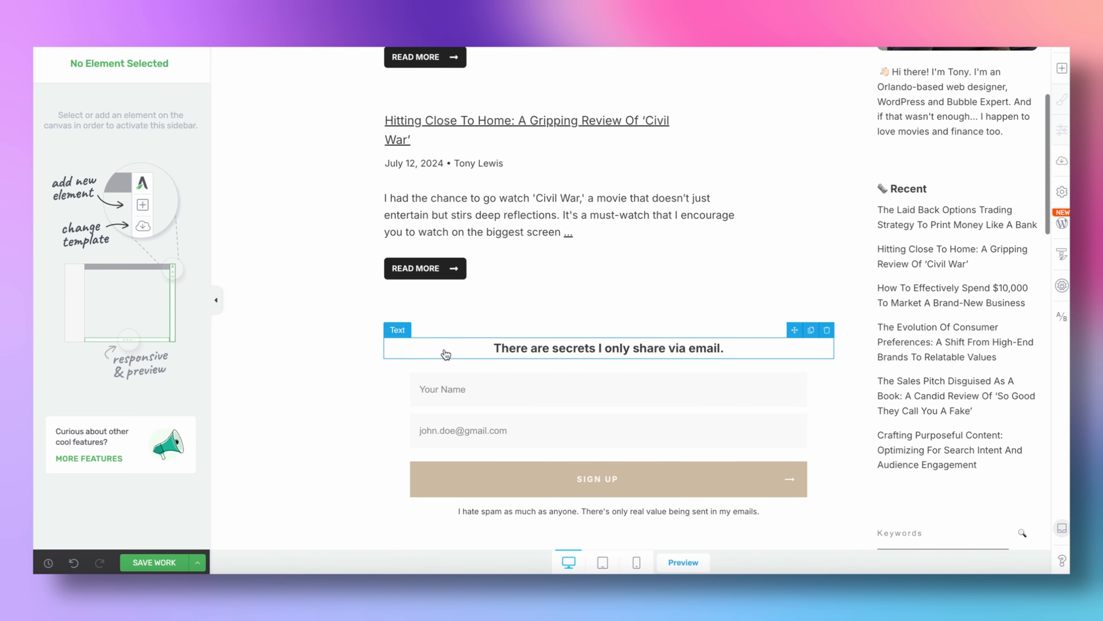
click(472, 375)
scroll(466, 383, down, 2)
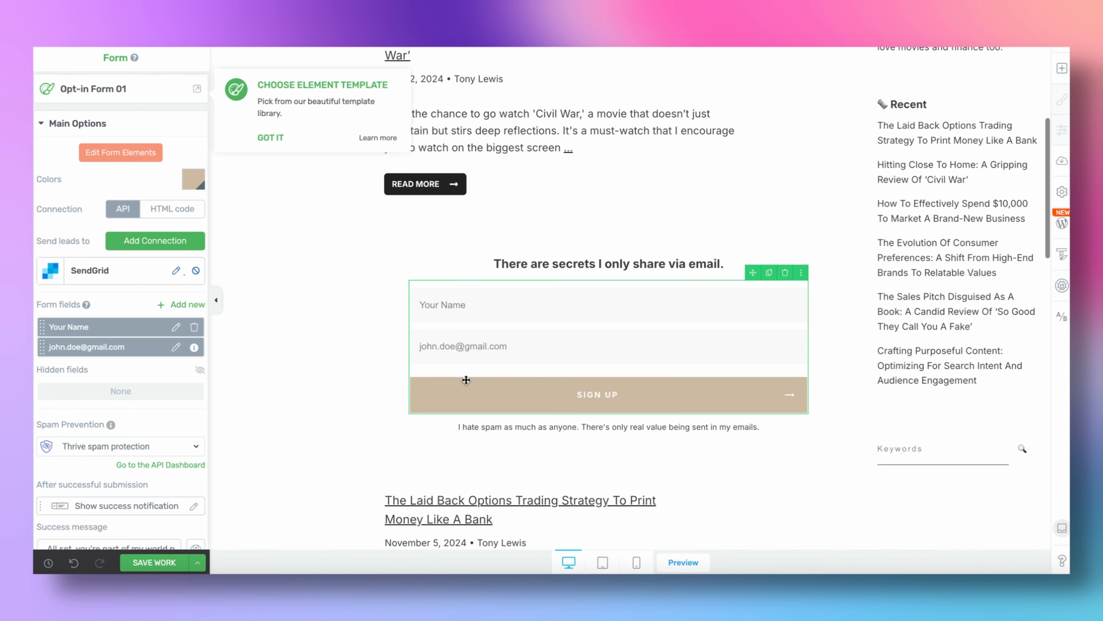
scroll(466, 383, up, 2)
click(499, 341)
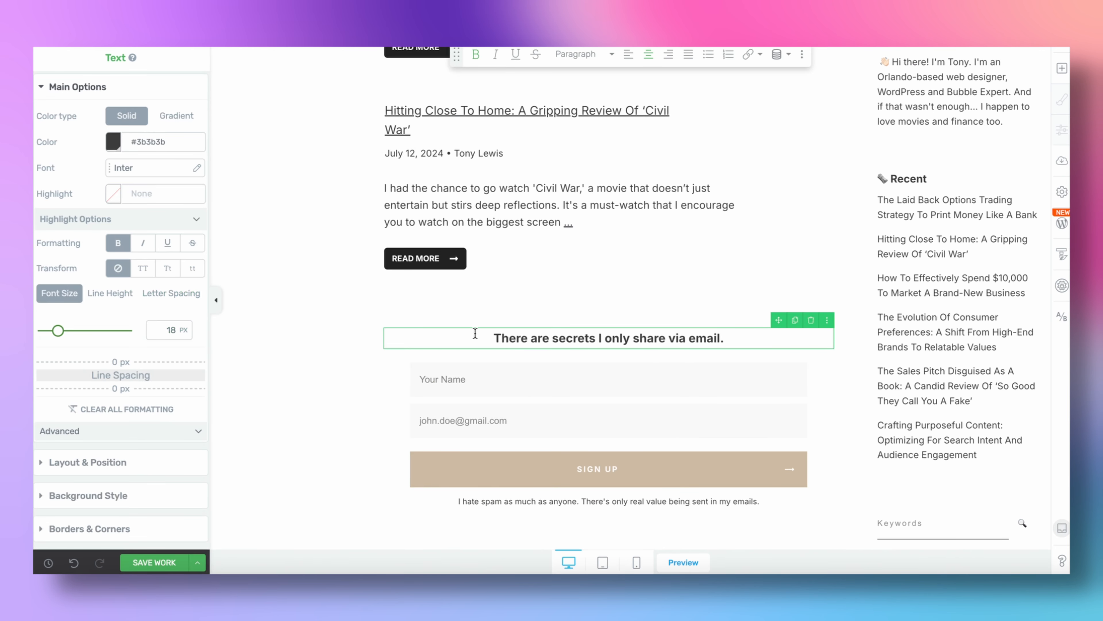
click(438, 371)
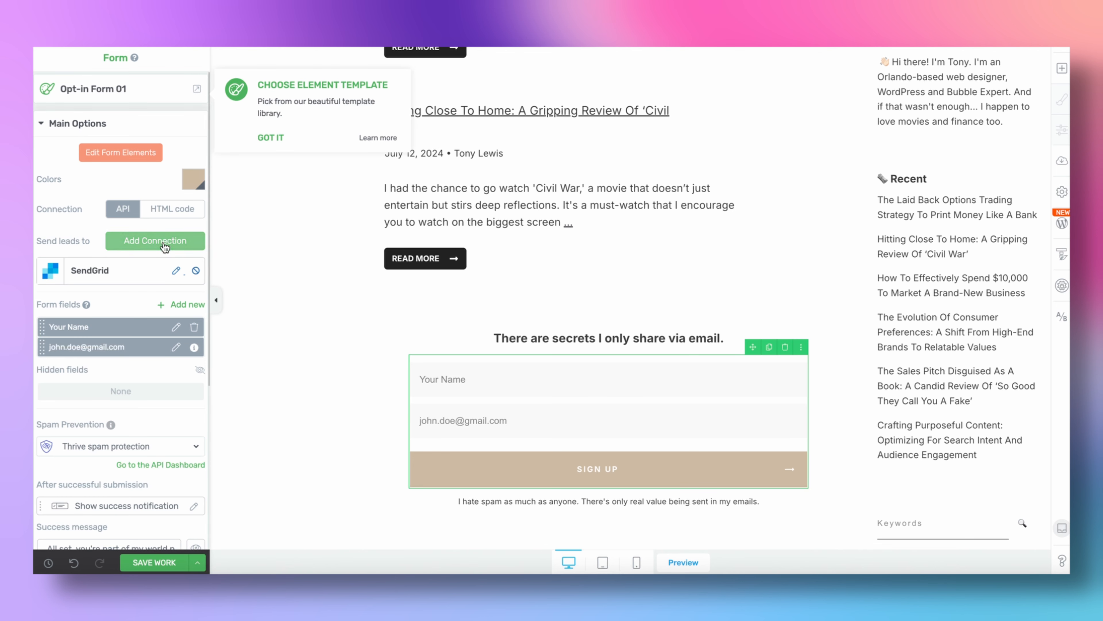
click(164, 243)
click(114, 283)
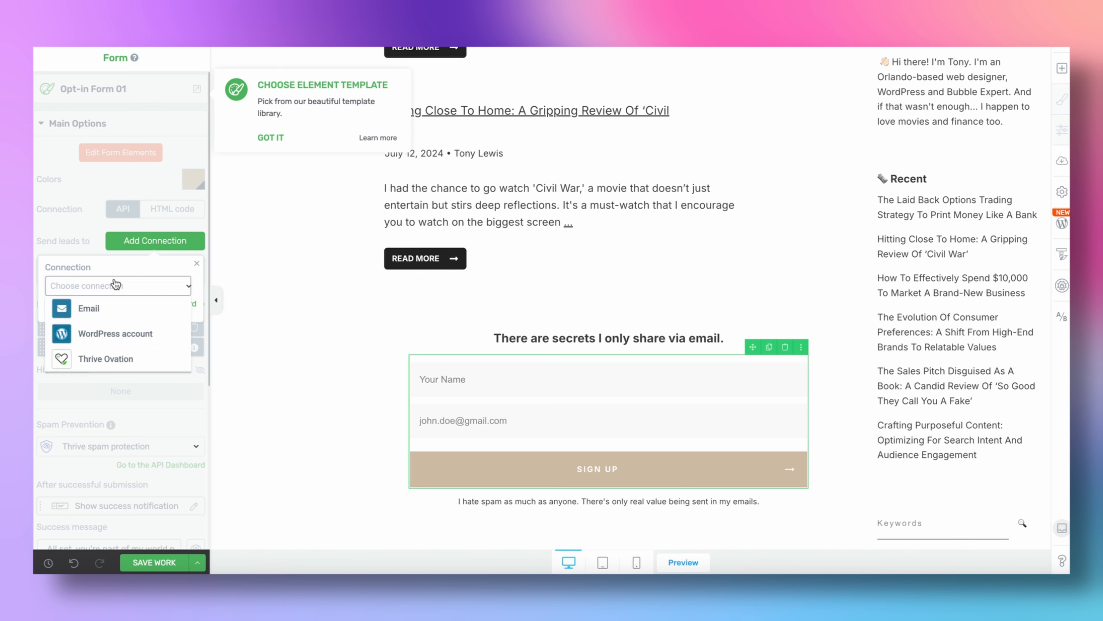
click(115, 333)
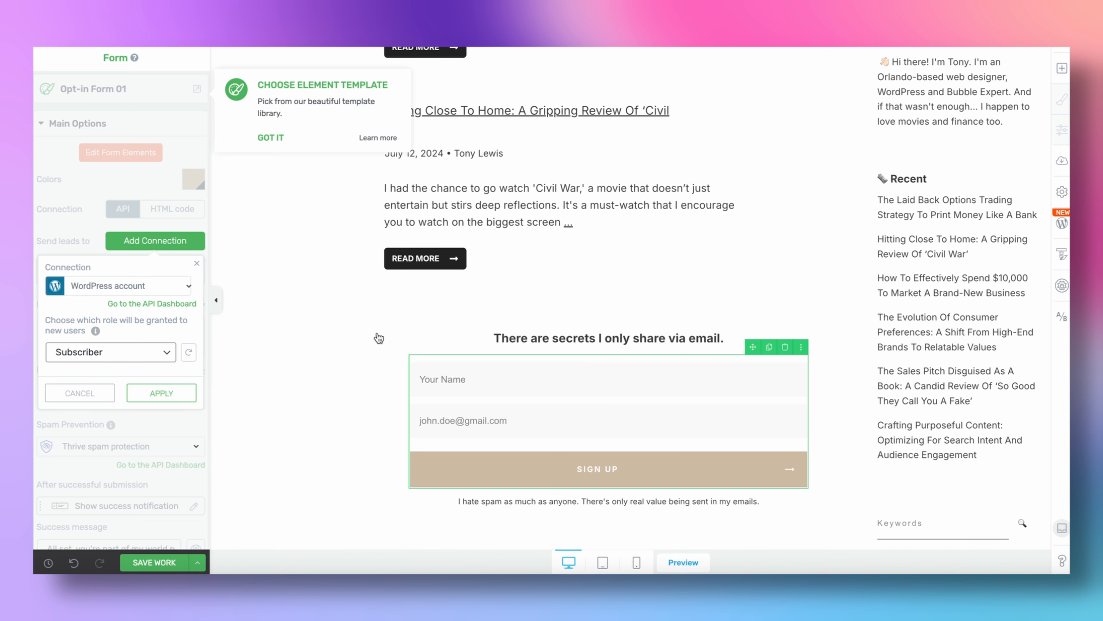
click(167, 392)
scroll(166, 391, down, 2)
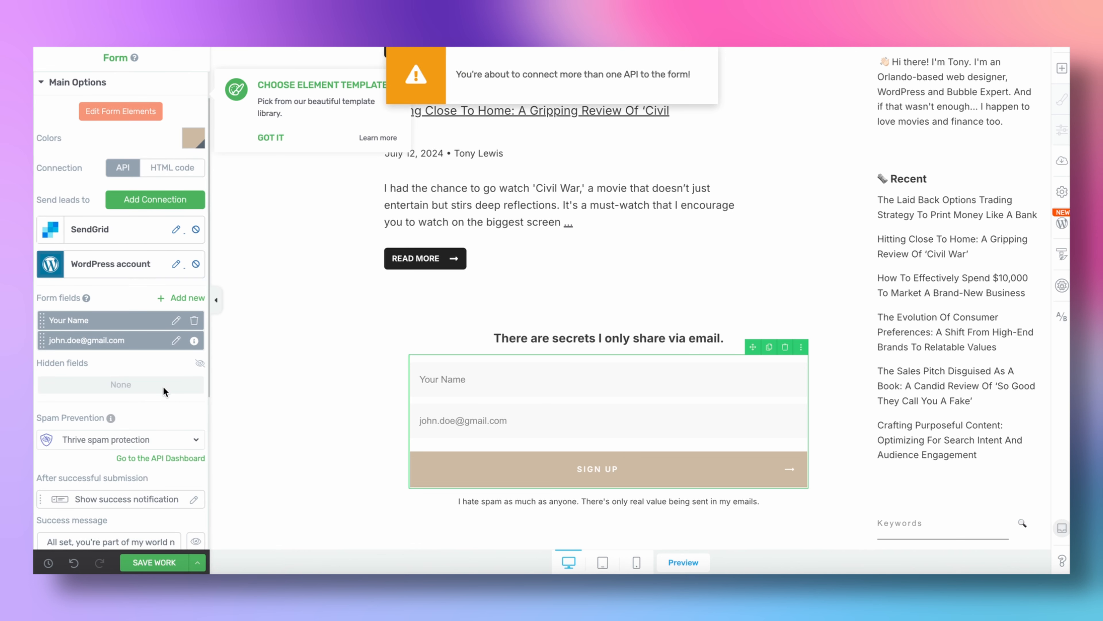
scroll(165, 391, down, 1)
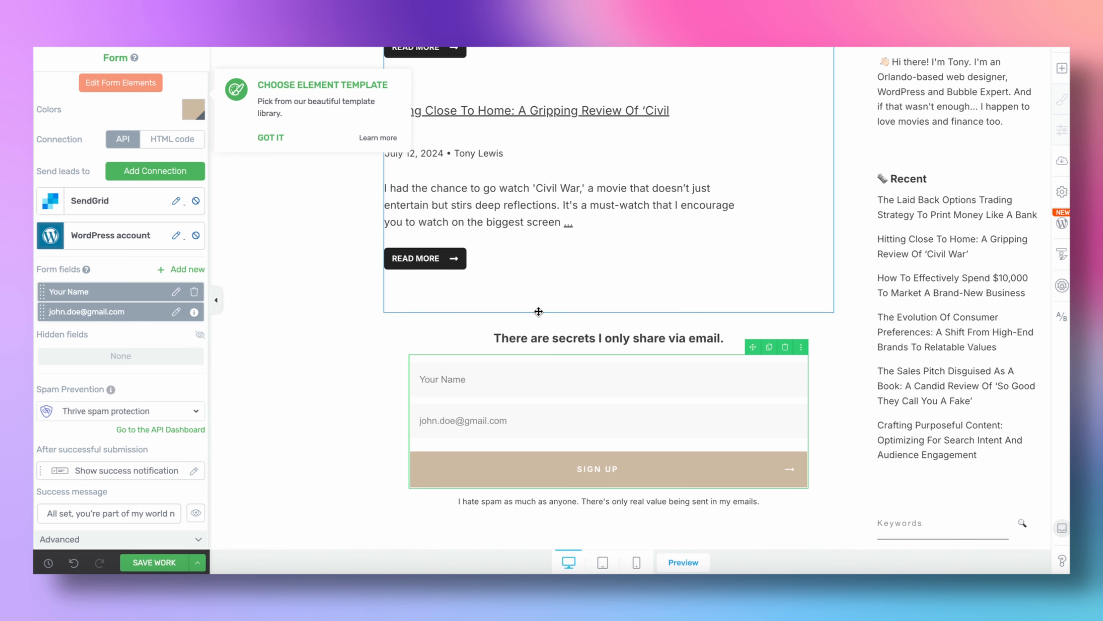
Step: Insert a Content Box directly above the heading "There are secrets I only share via email."
scroll(443, 324, down, 1)
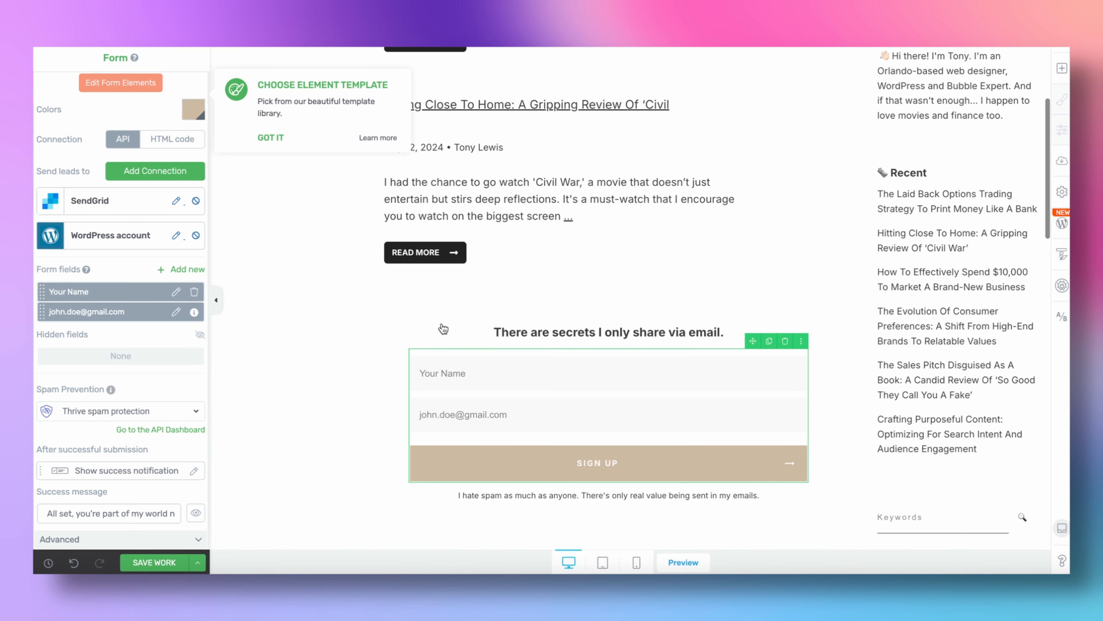
scroll(443, 321, down, 1)
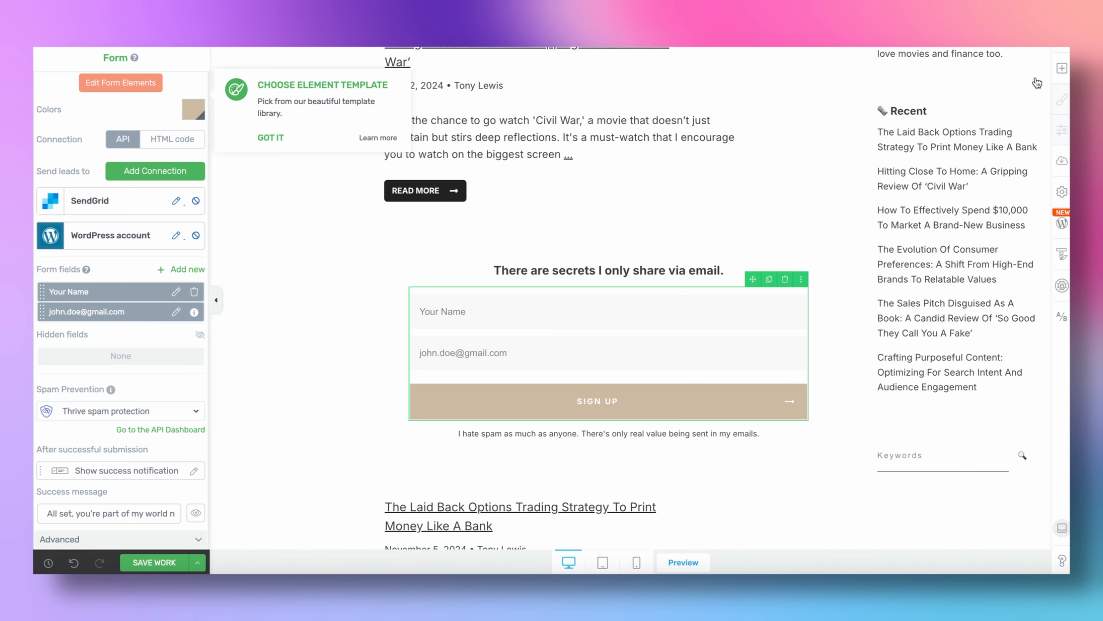
click(1060, 72)
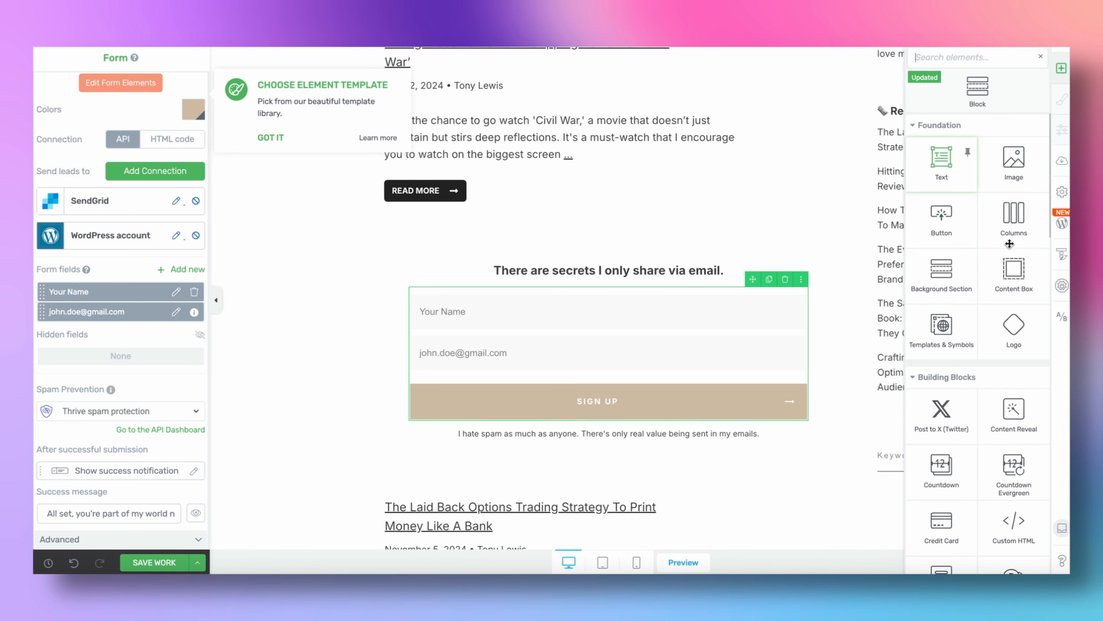
drag(786, 283, 637, 271)
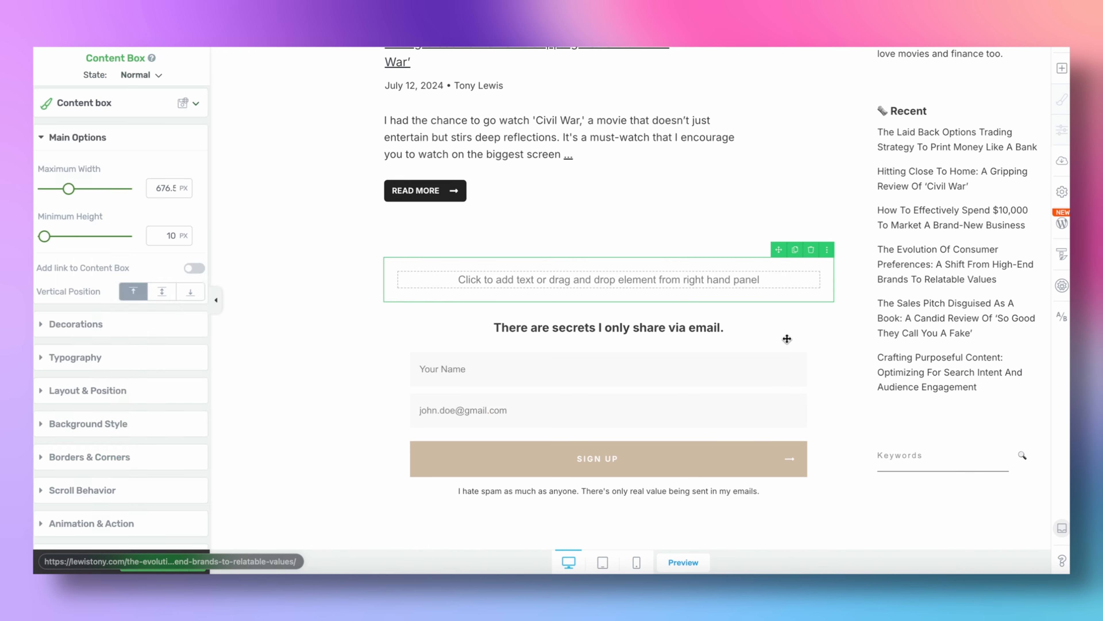
Step: Move the sign-up heading, the form and the spam note below it into the new content box
click(784, 335)
drag(779, 310, 676, 283)
drag(769, 326, 675, 306)
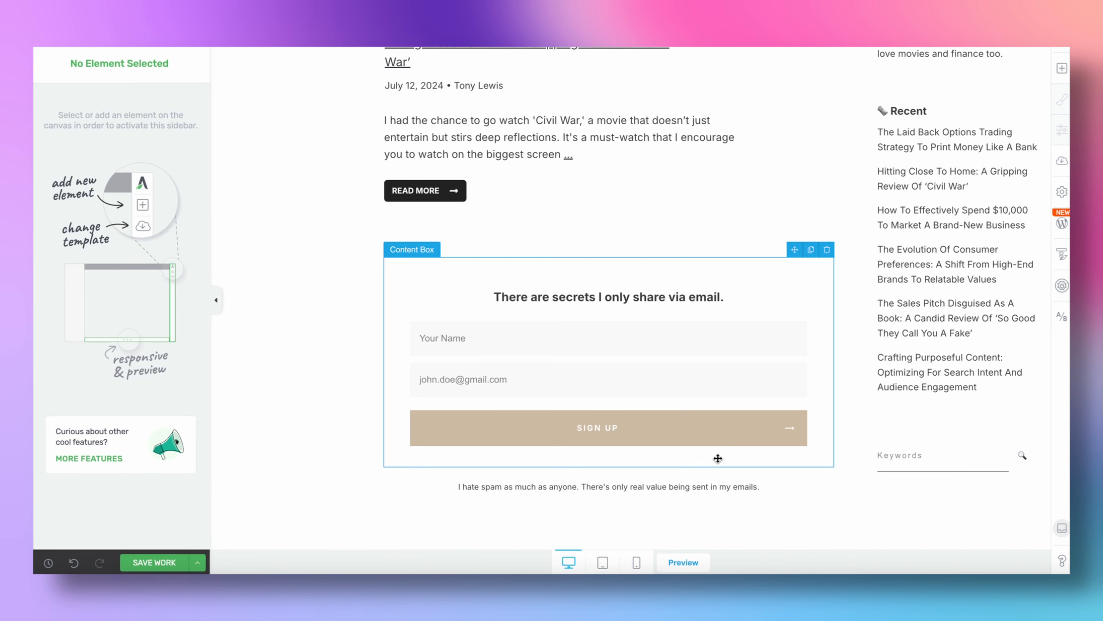
click(786, 484)
drag(780, 471, 703, 439)
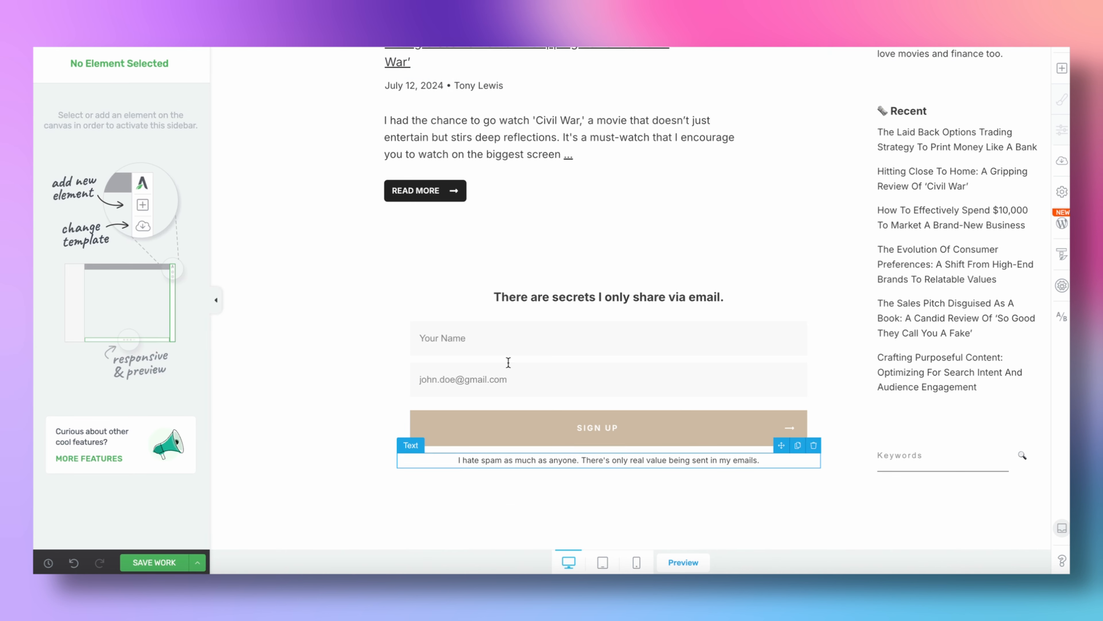
Step: Set all margins and paddings of the content box around the sign-up form to 0 px
click(464, 283)
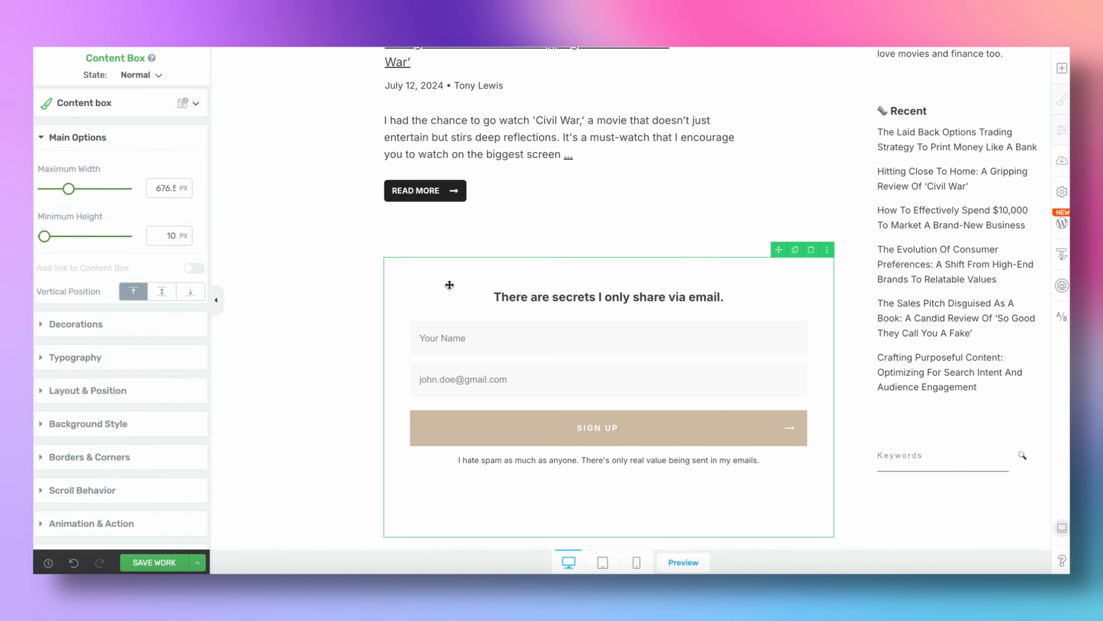
click(117, 386)
text(0)
key(Tab)
key(Tab)
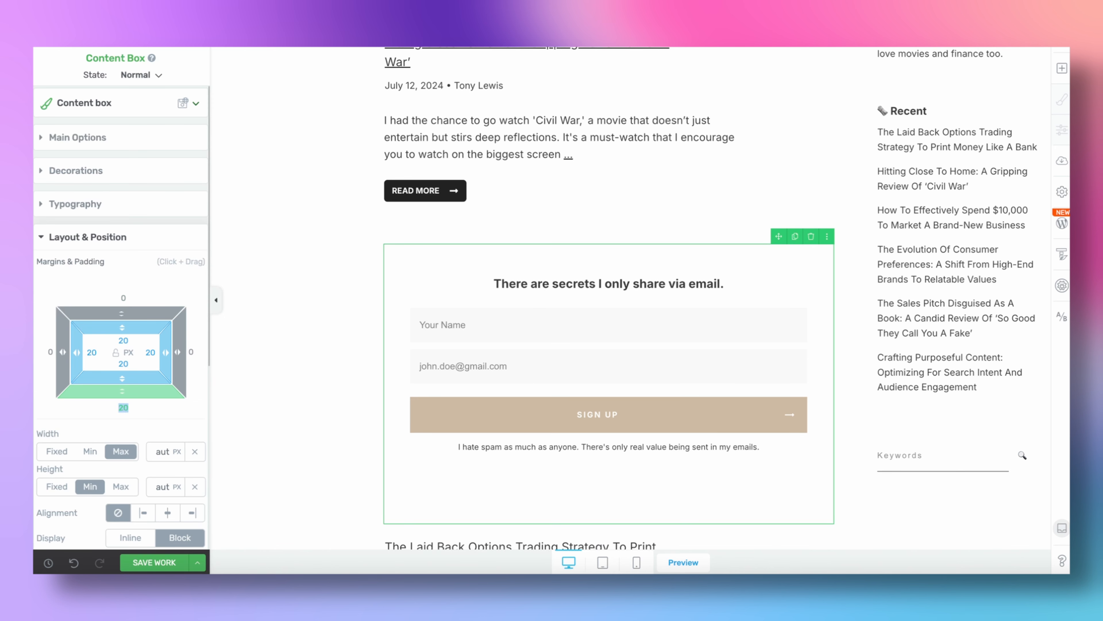
text(0)
key(Tab)
key(Tab)
text(0)
key(Tab)
text(0)
key(Tab)
key(Tab)
text(0)
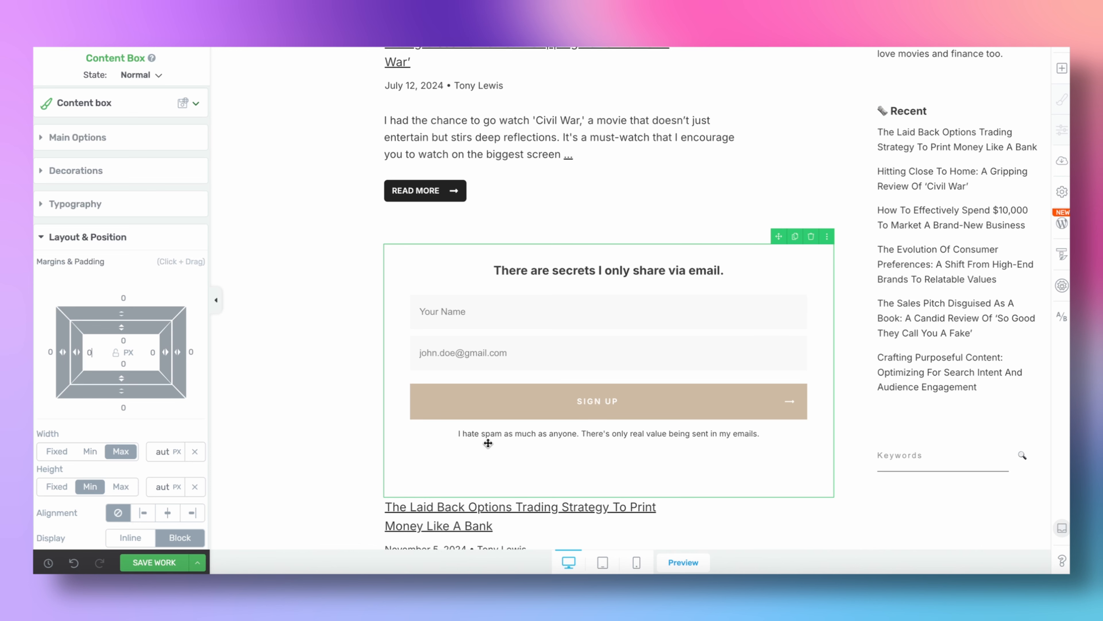
scroll(488, 439, down, 1)
scroll(487, 439, up, 1)
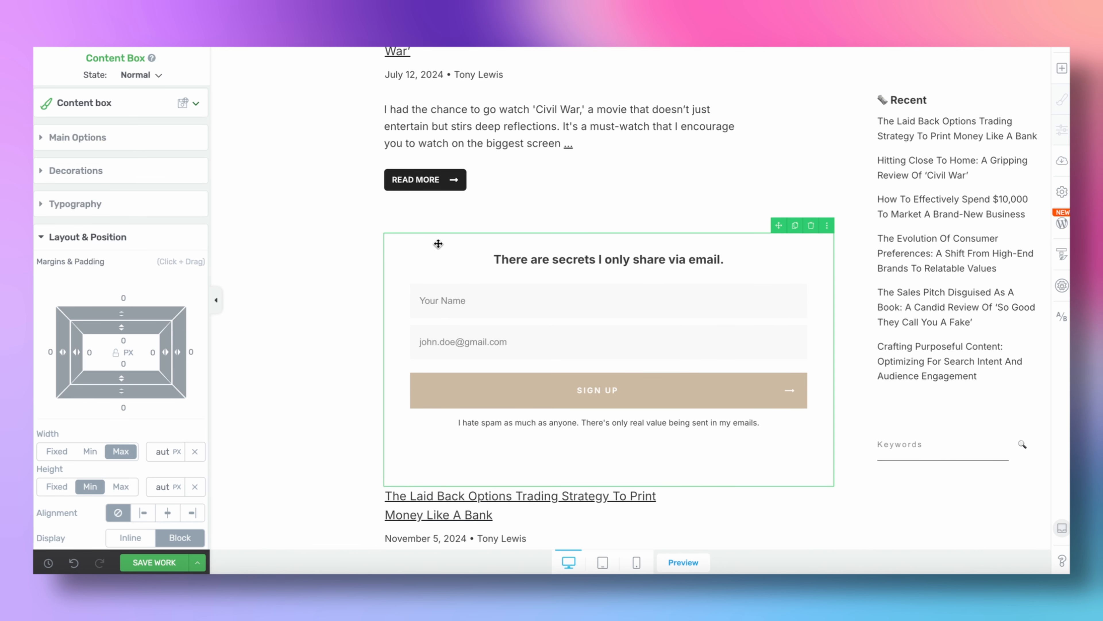
Step: Add a conditional display to the content box and name it "Pricing Table"
scroll(117, 335, down, 3)
scroll(117, 336, down, 3)
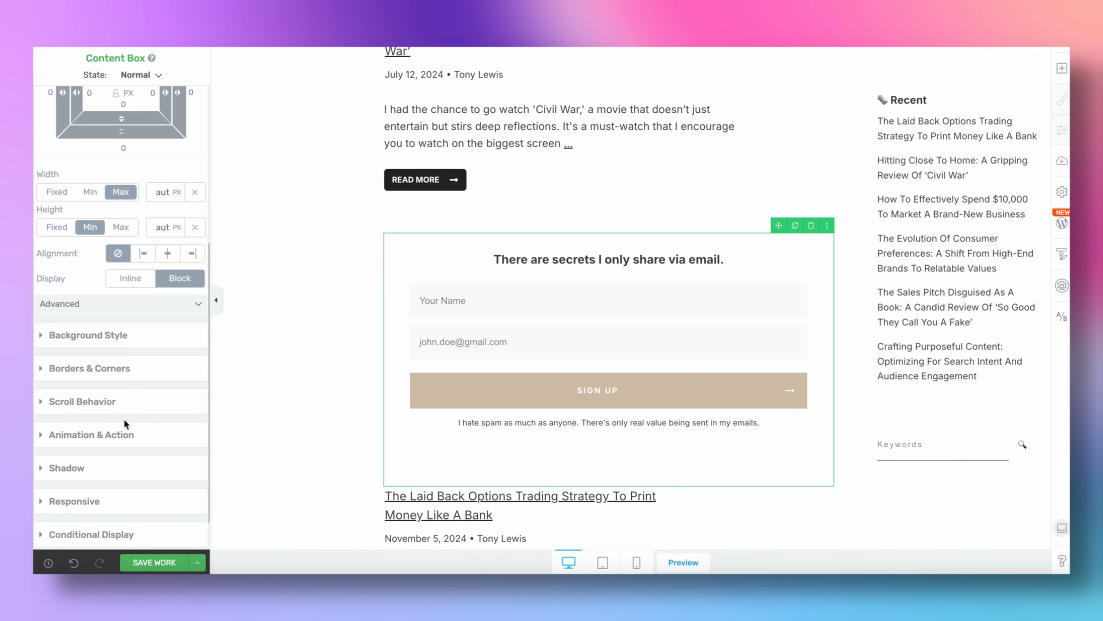
click(140, 529)
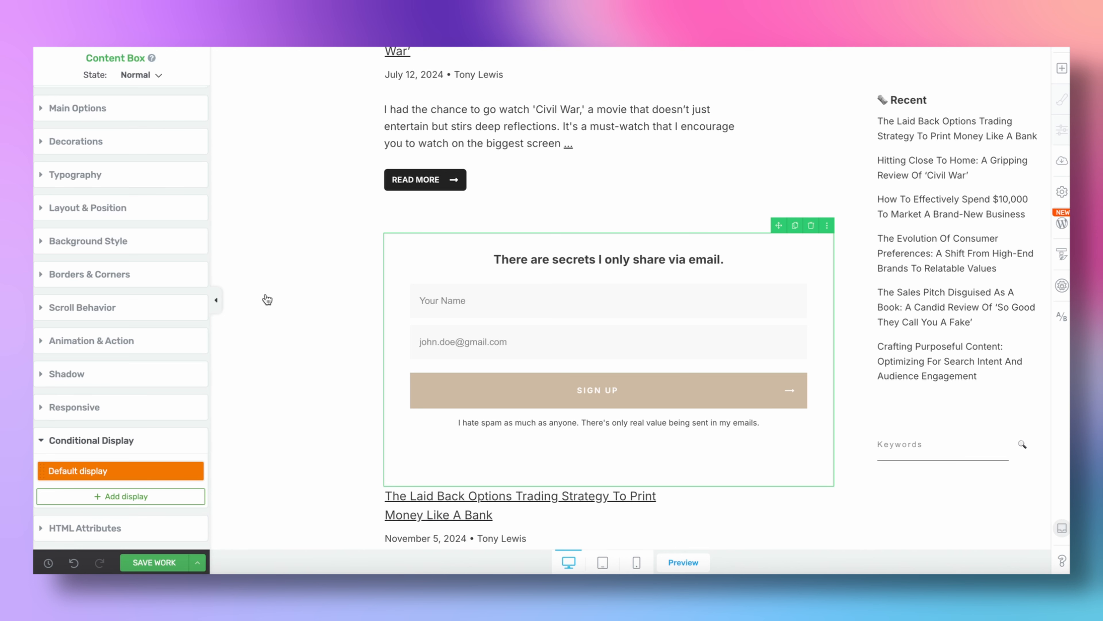
scroll(408, 274, down, 1)
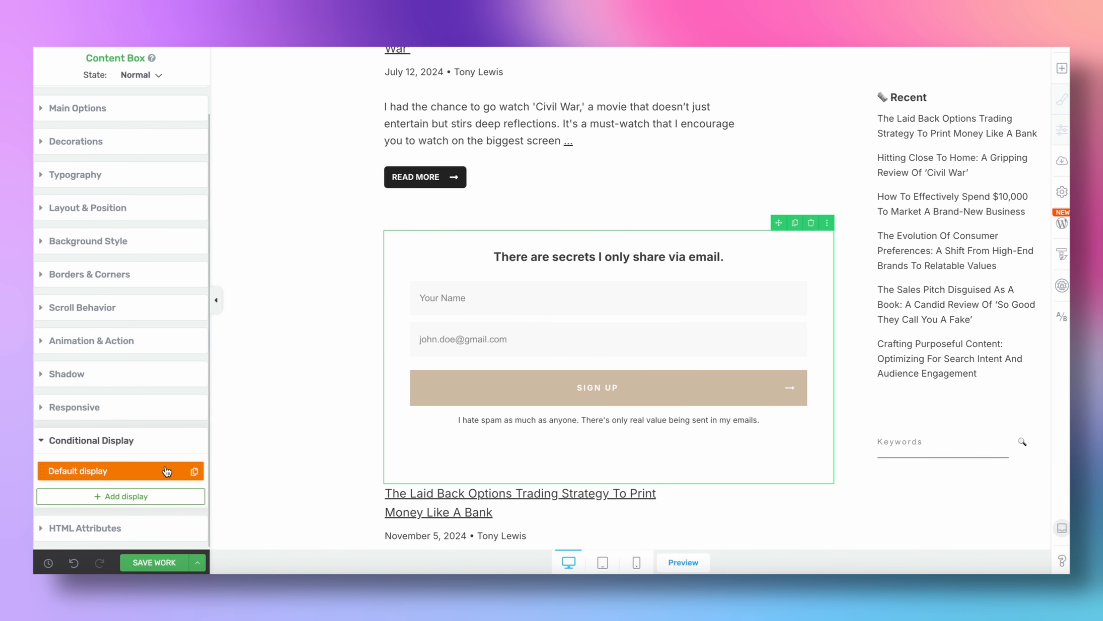
click(163, 495)
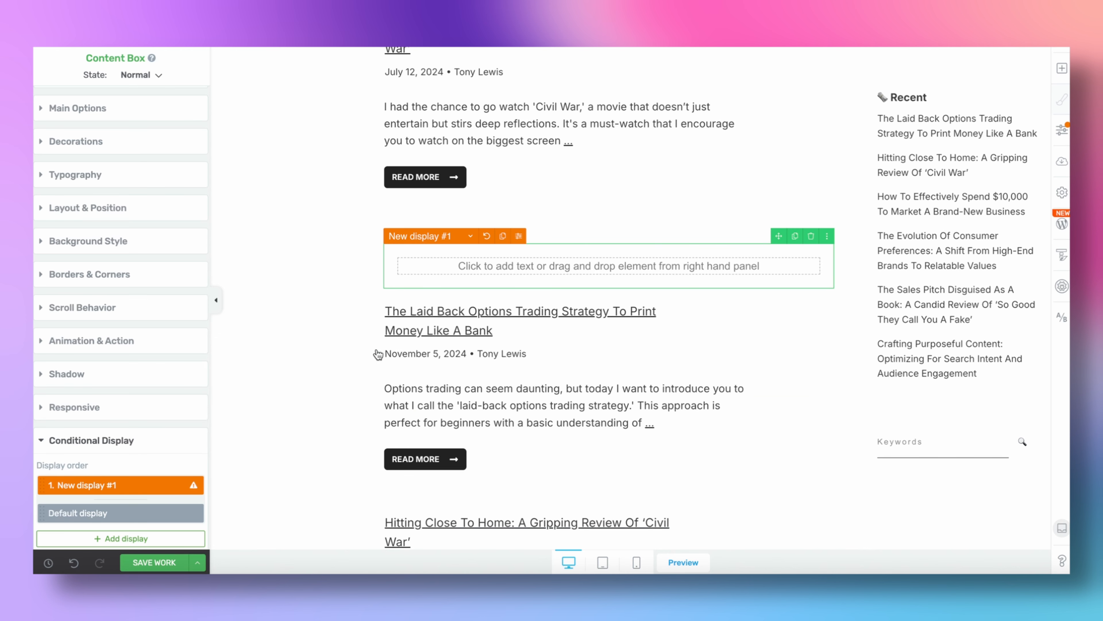
click(121, 487)
text(Pricing Table)
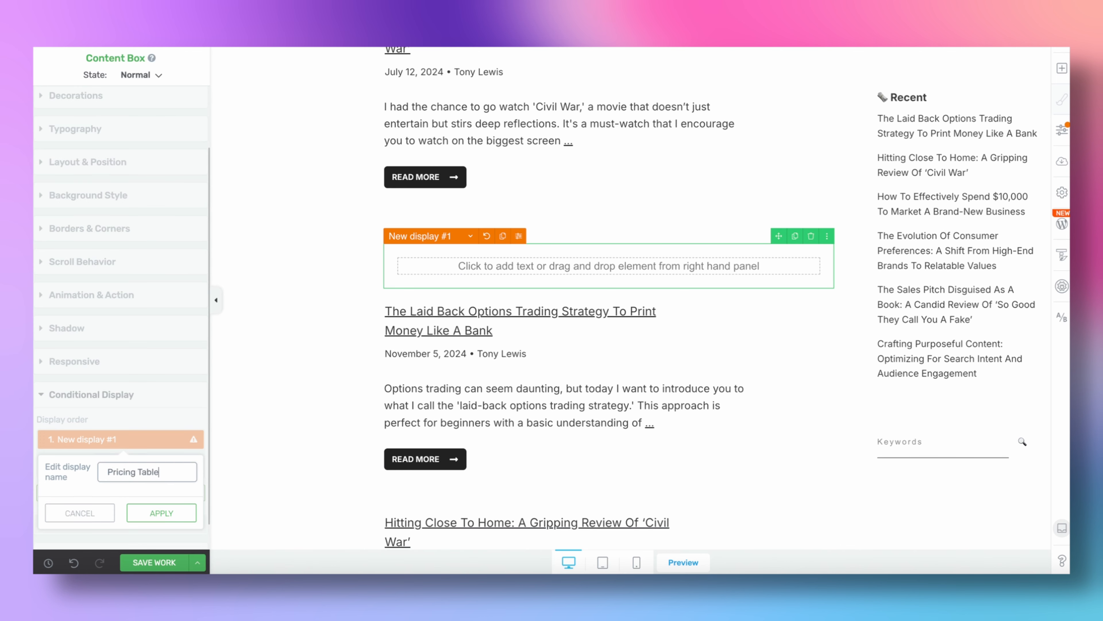
click(151, 513)
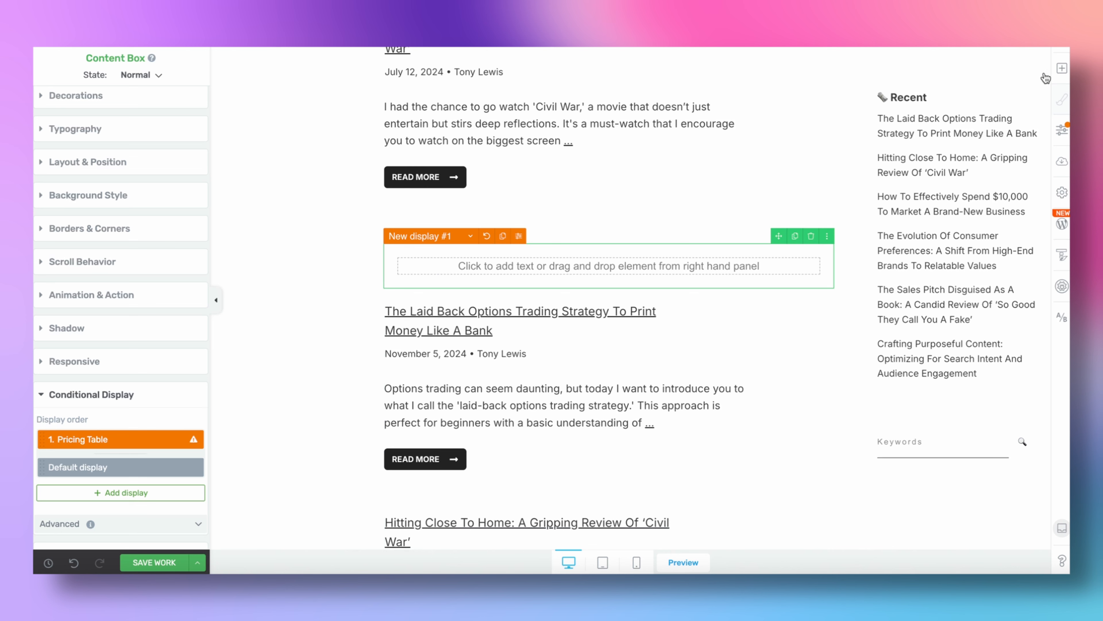
Step: Insert a Pricing Table element into the empty "Pricing Table" display of the content box
click(1060, 70)
text(pri)
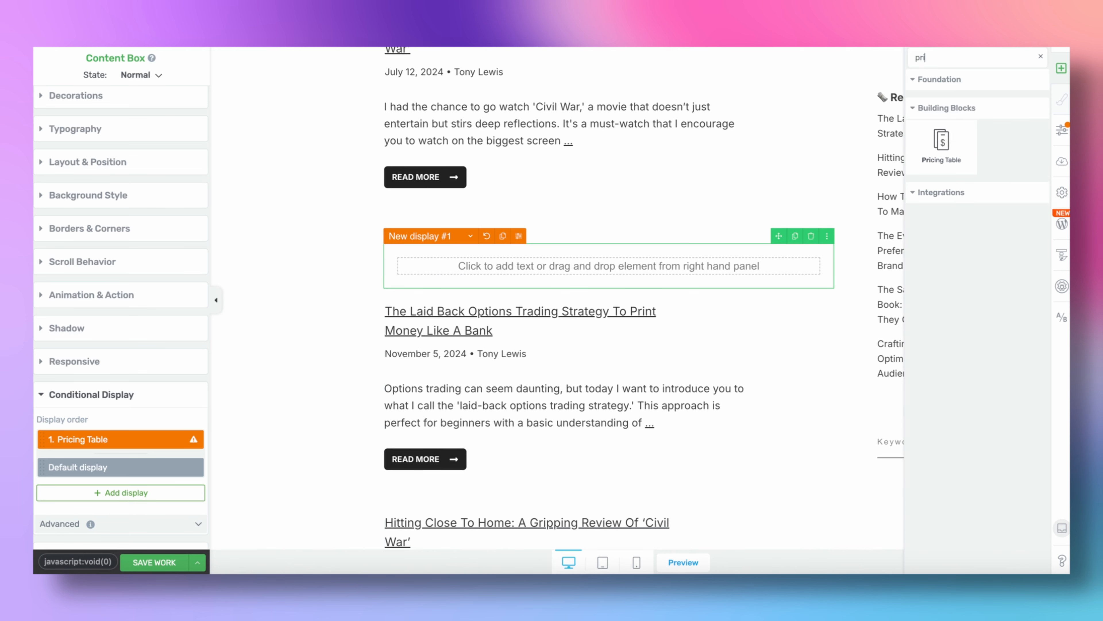
text(ci)
drag(978, 141, 480, 267)
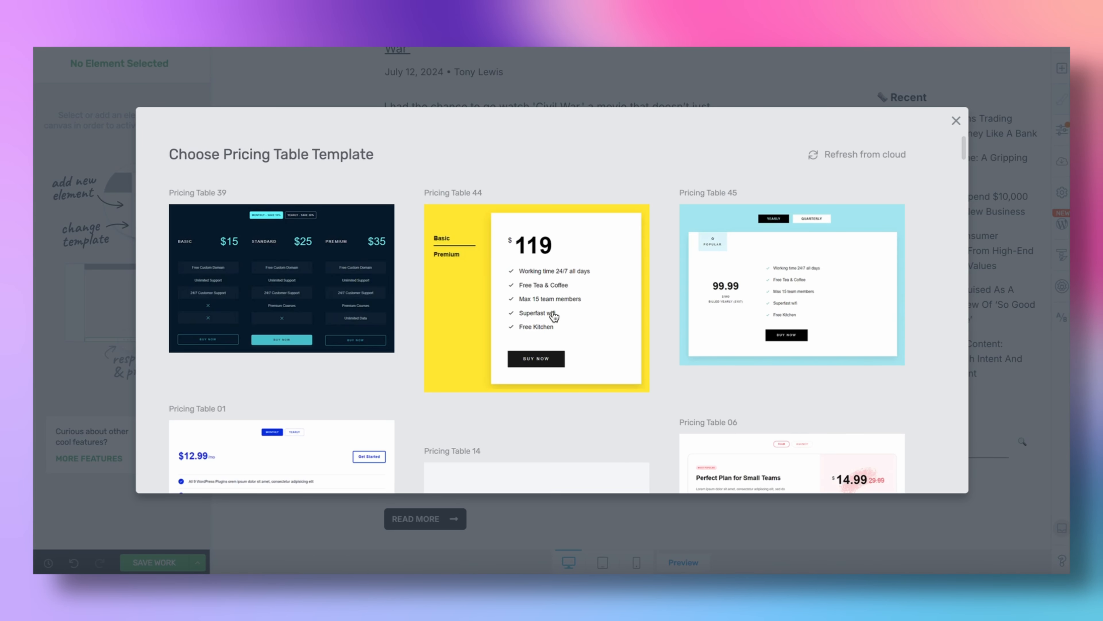
Step: Browse the pricing table templates and apply the two-column template "Pricing Table 08"
scroll(555, 317, down, 1)
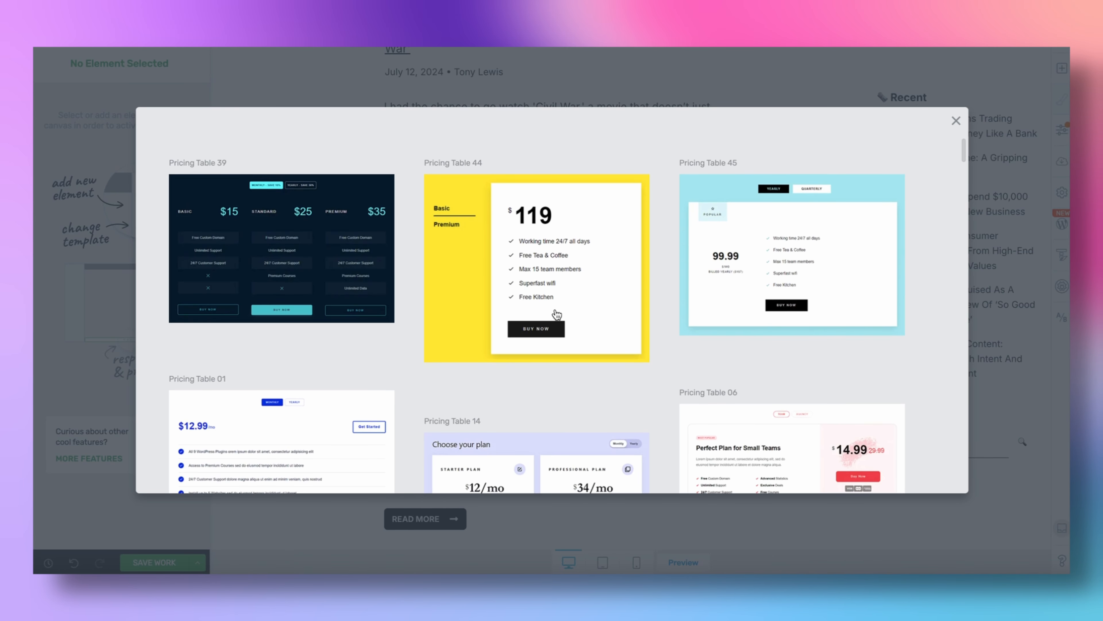
scroll(571, 301, down, 3)
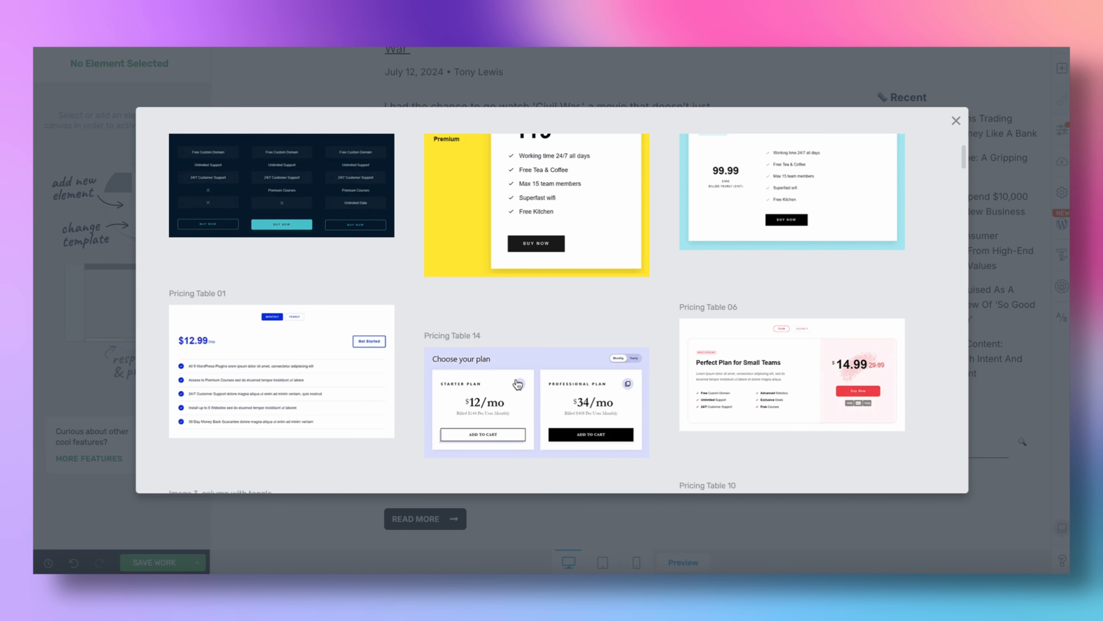
scroll(518, 383, down, 12)
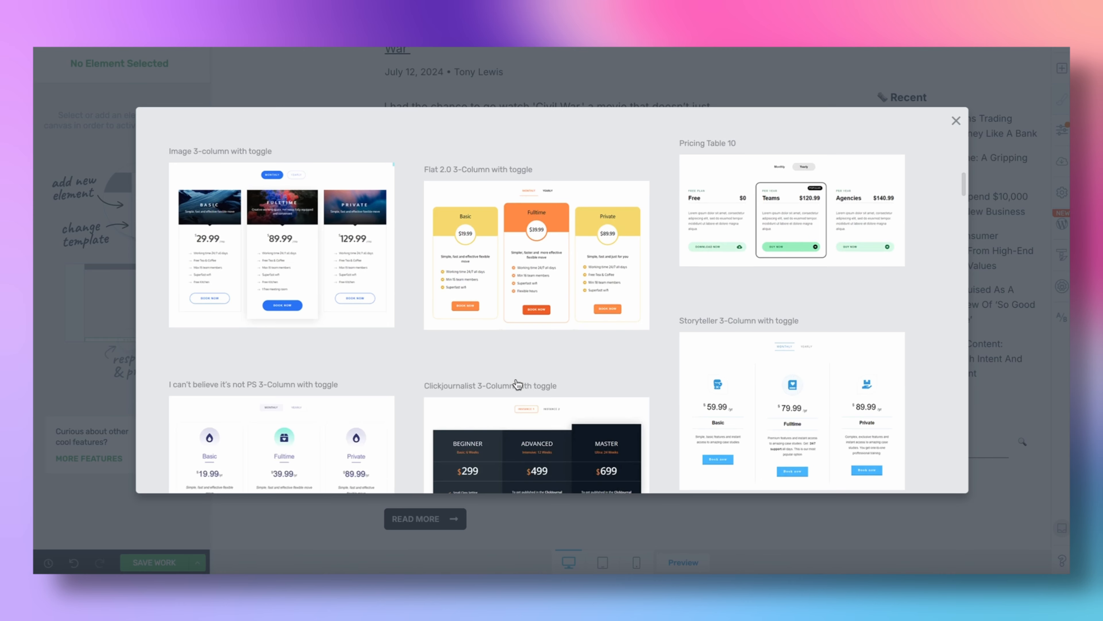
scroll(517, 383, down, 10)
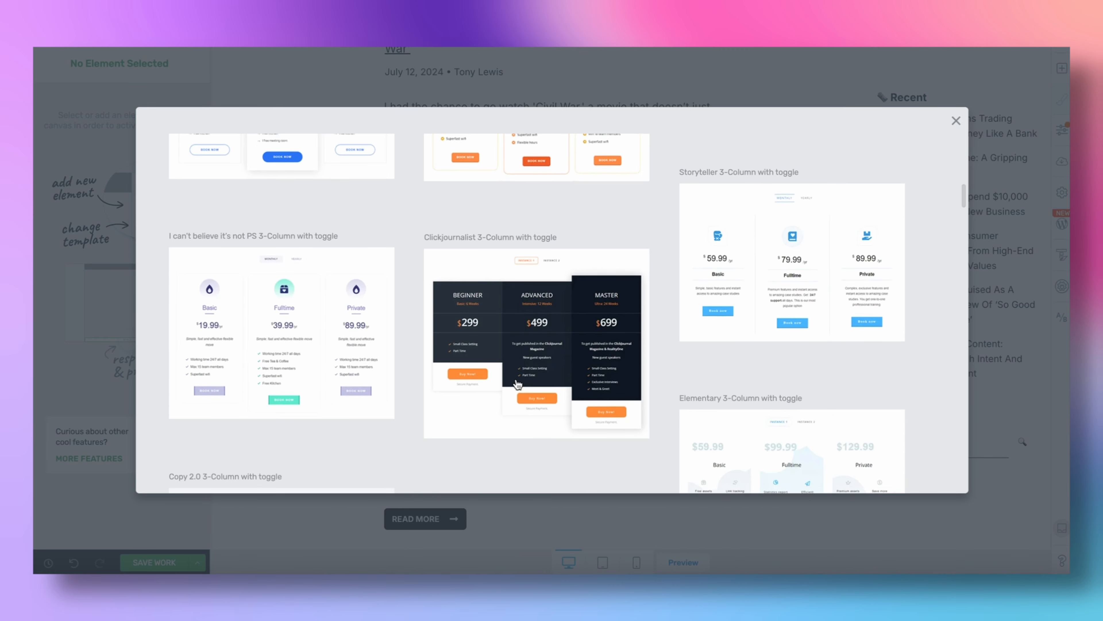
scroll(518, 383, down, 20)
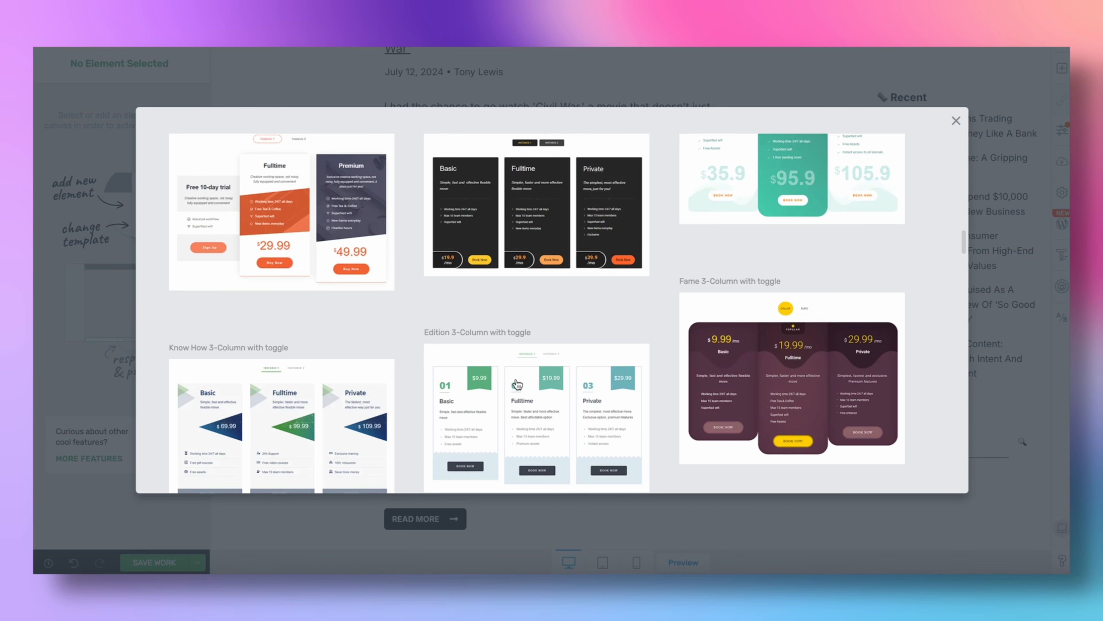
scroll(518, 383, down, 8)
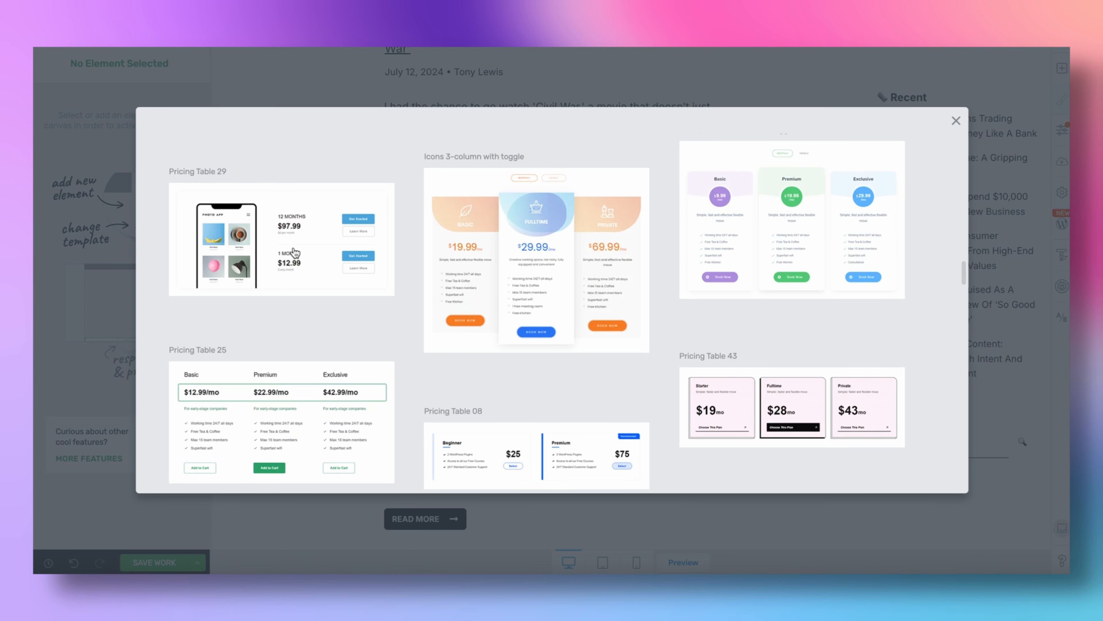
scroll(335, 287, down, 2)
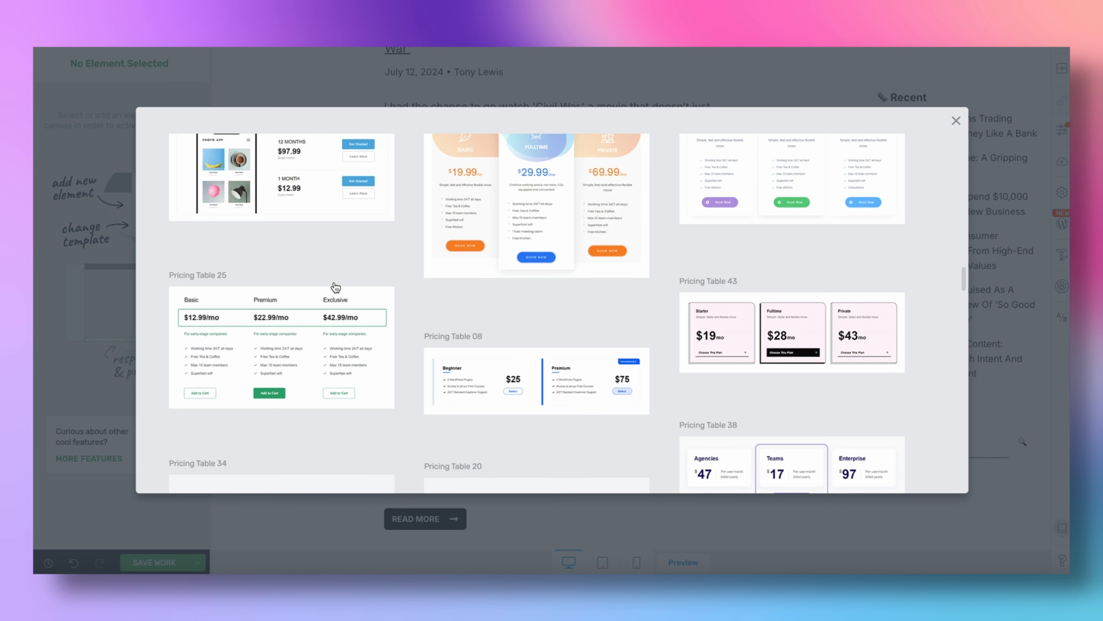
scroll(336, 287, down, 5)
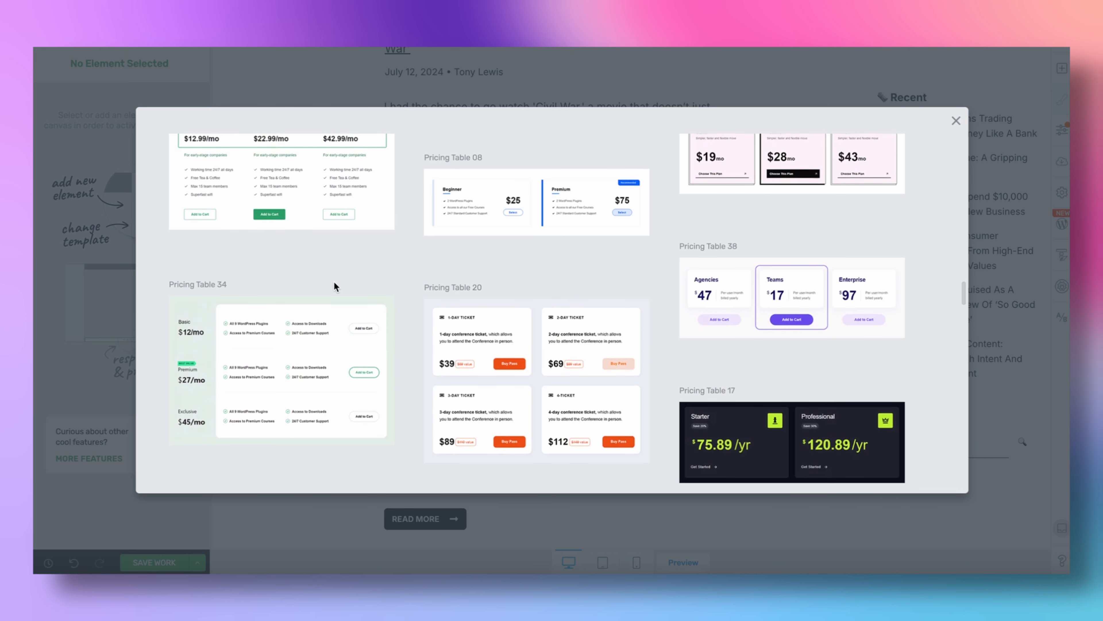
click(497, 208)
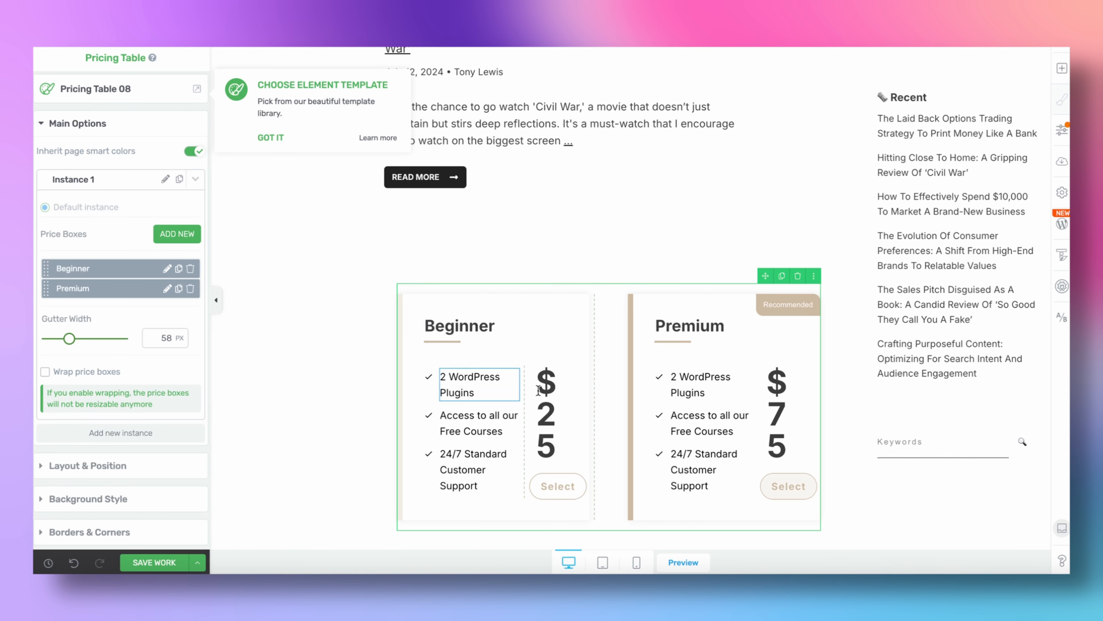
Step: Set the font size of the price in the Beginner box to 25 px
click(541, 390)
triple_click(541, 390)
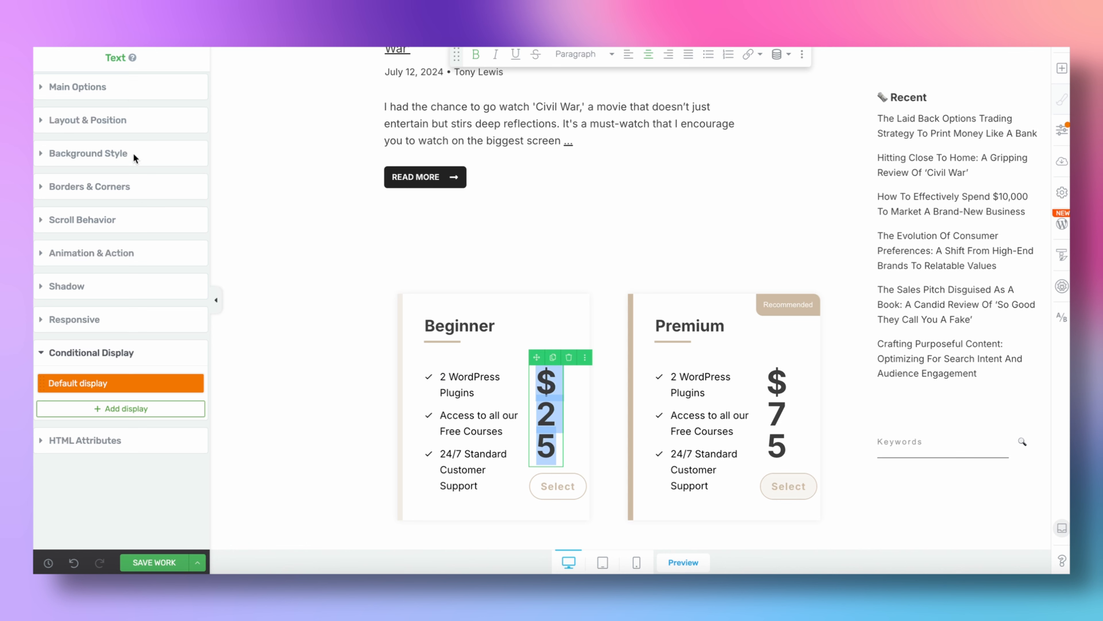
click(129, 87)
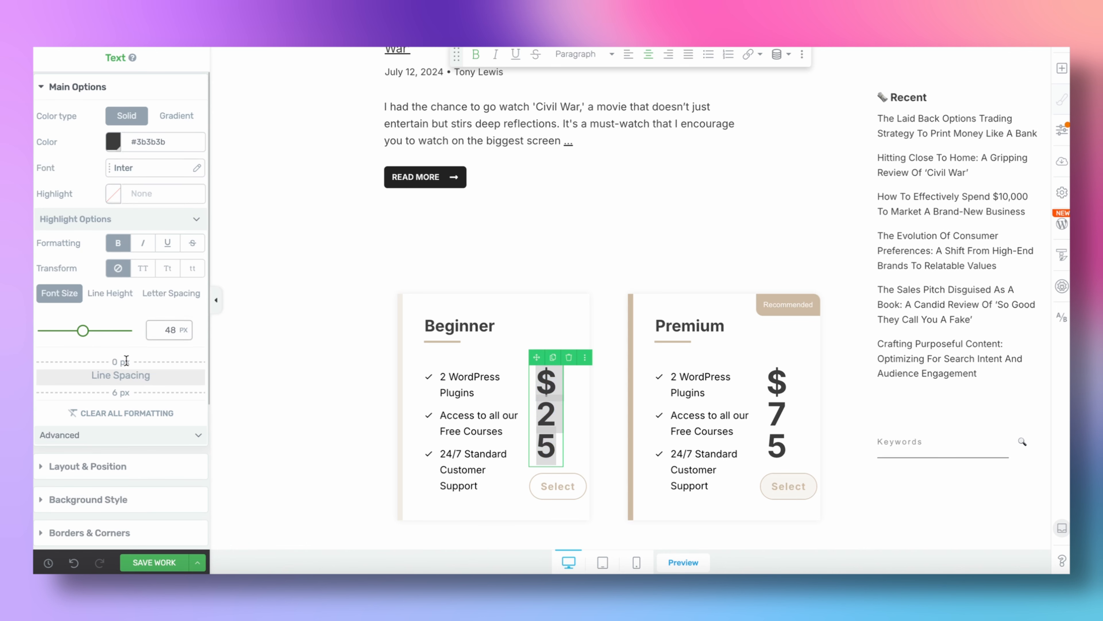
drag(83, 339, 64, 330)
Step: Rename the two price box headings, Beginner to "Monthly" and Premium to "Annual"
click(521, 332)
double_click(524, 335)
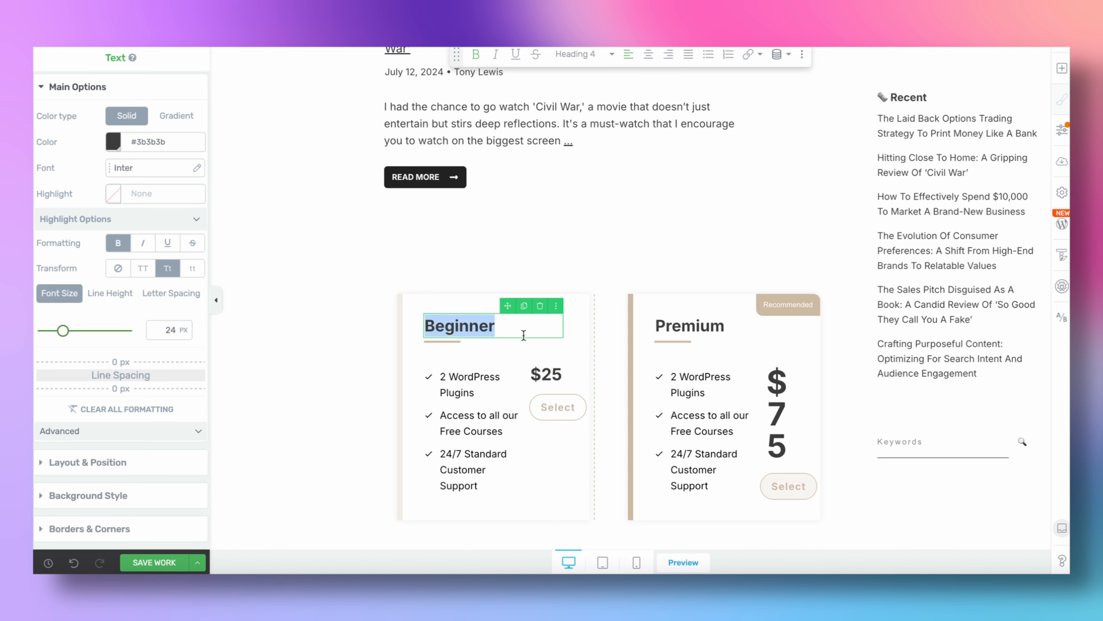
text(Monthly)
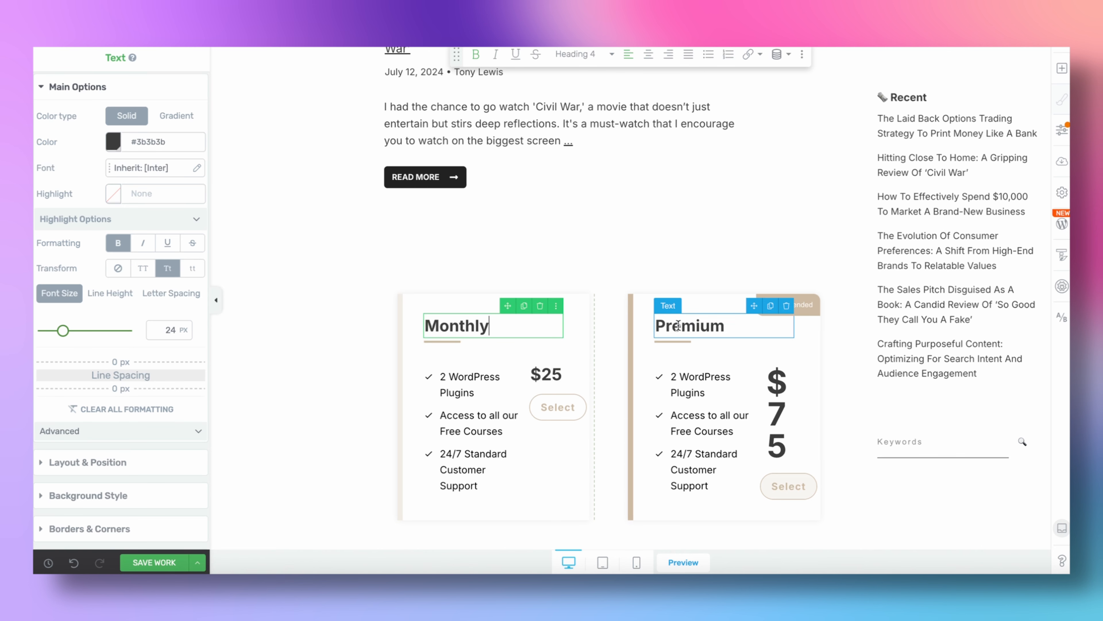
double_click(678, 326)
text(Annual)
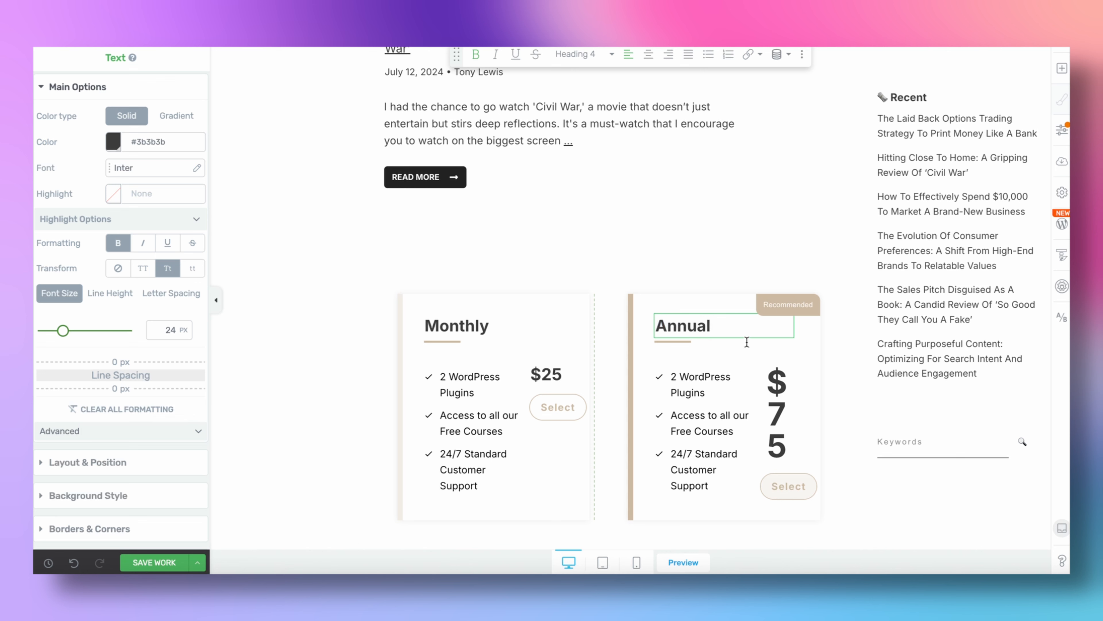
Step: Set the font size of the price in the Annual box to 25 px, matching the Monthly price
triple_click(781, 404)
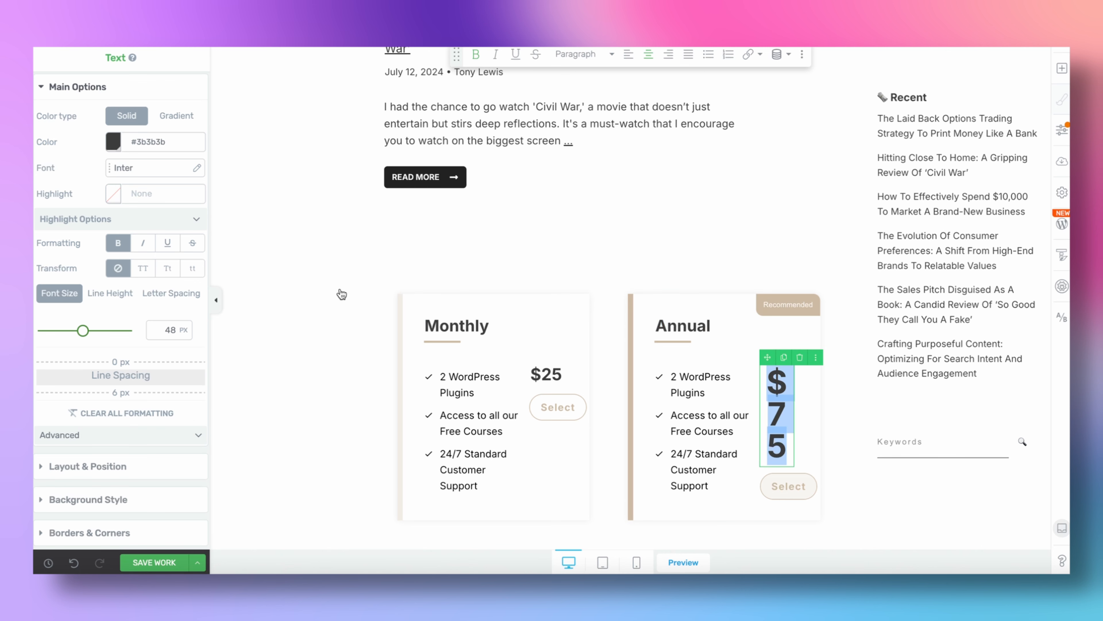
click(534, 369)
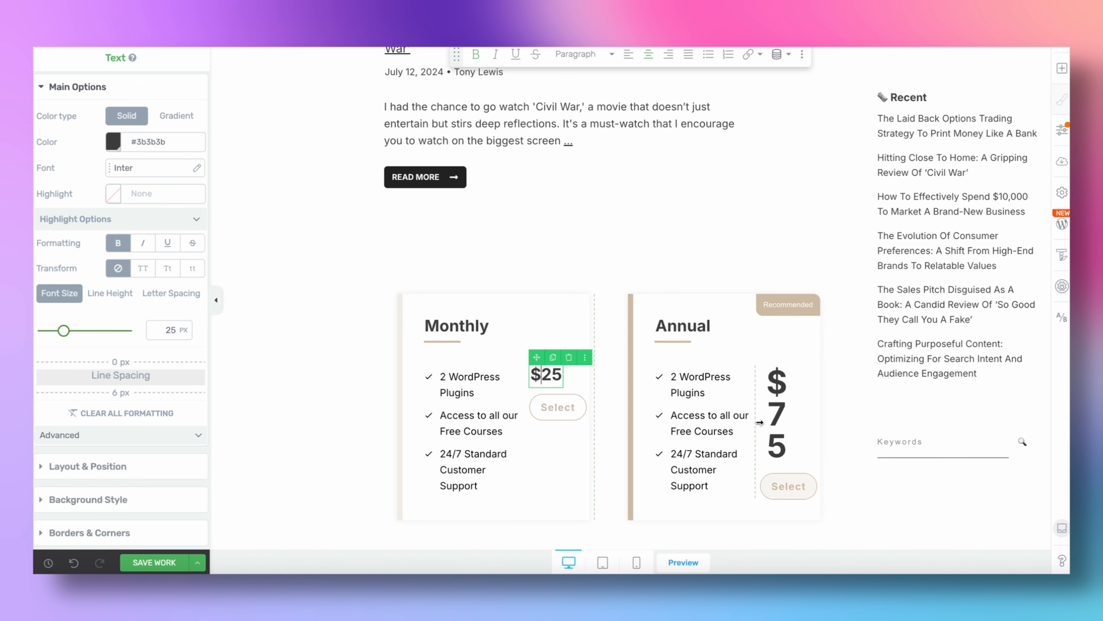
triple_click(771, 412)
double_click(170, 329)
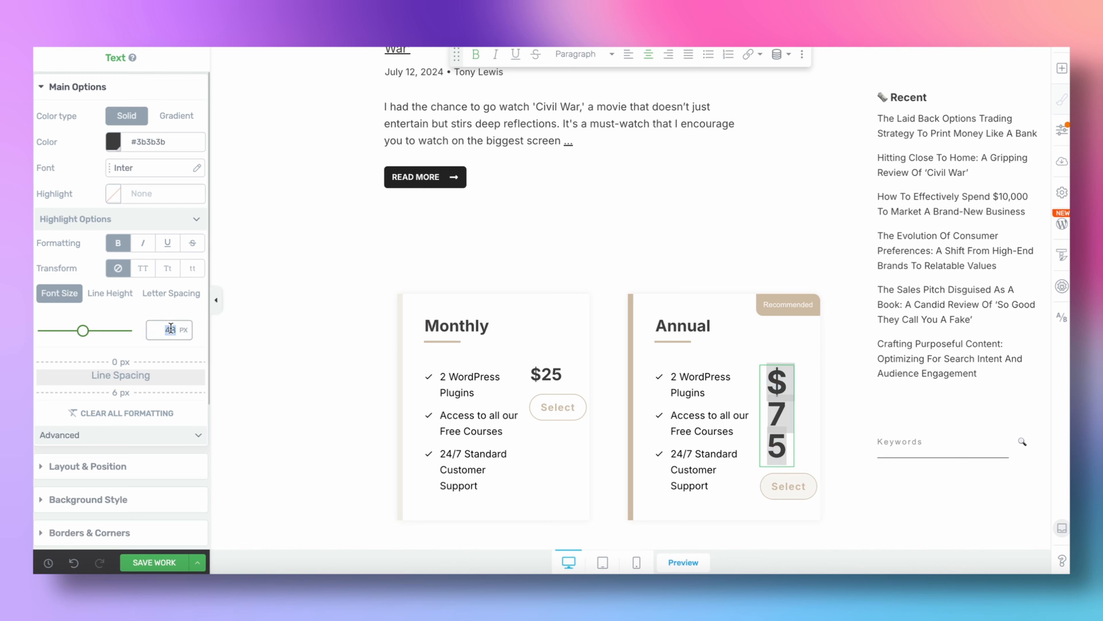
text(25)
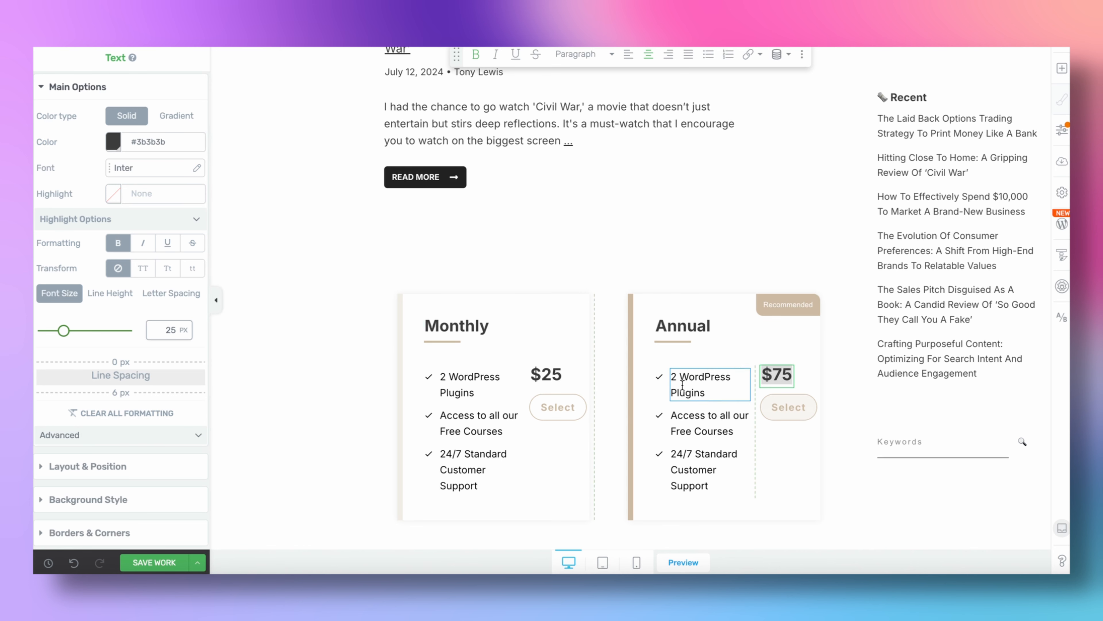
Step: Replace the first feature in the Monthly box with "Access to all premium articles"
click(446, 384)
double_click(446, 383)
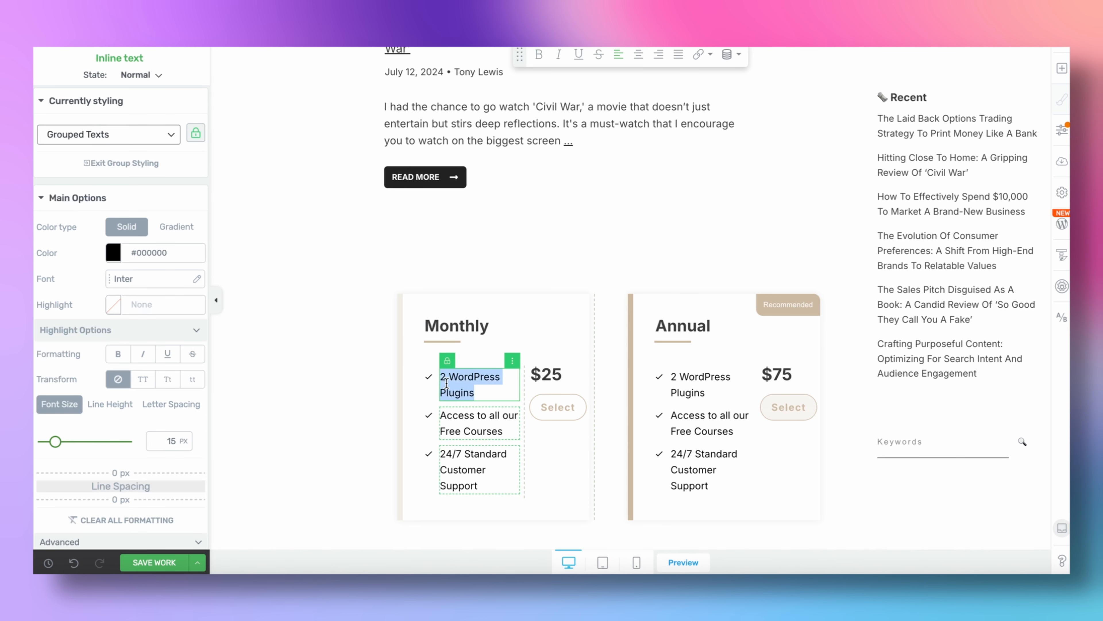
text(Acc)
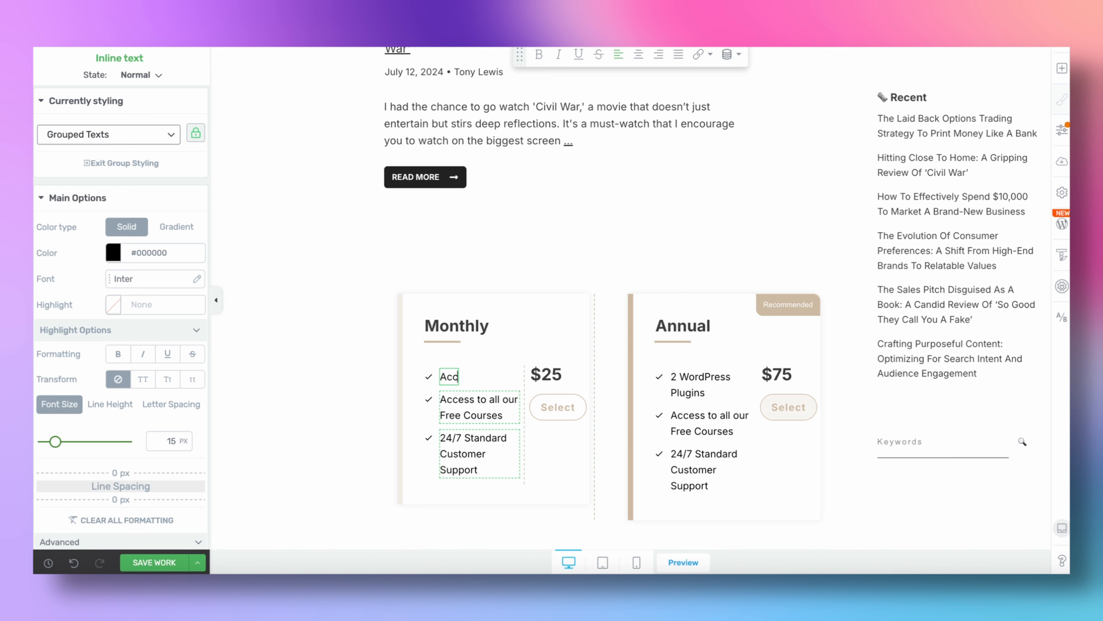
text(ess to all premium articles)
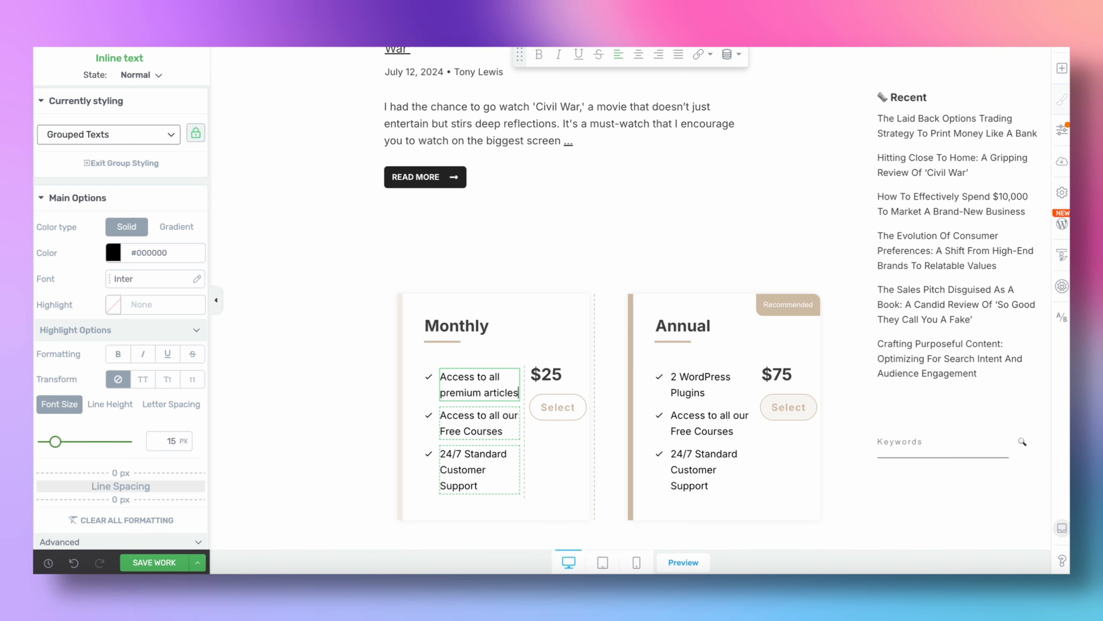
double_click(497, 427)
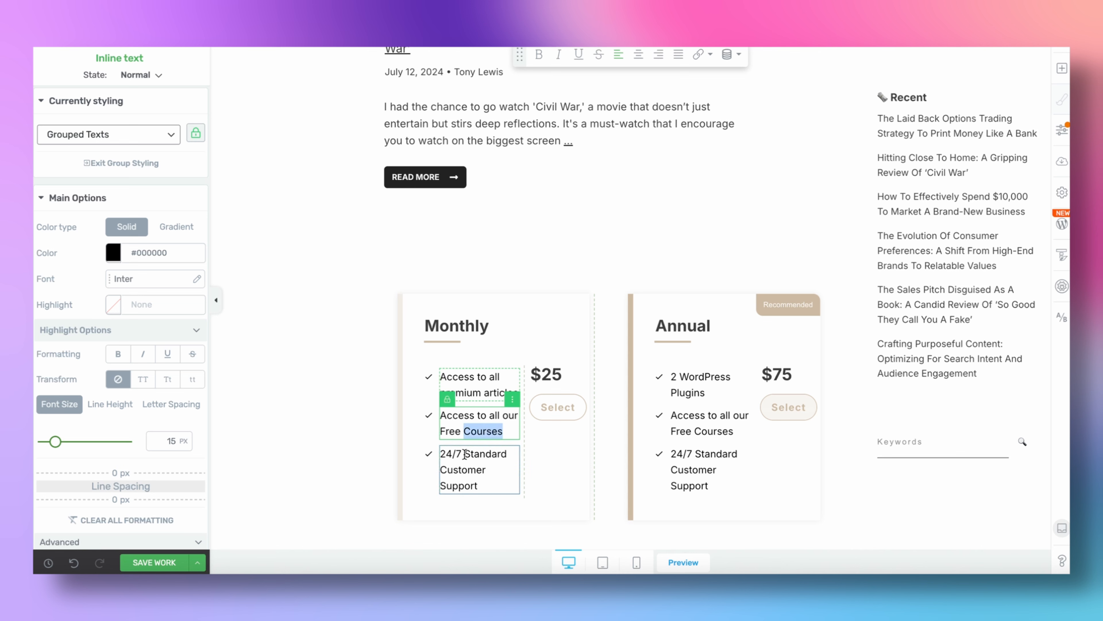
Step: Copy the Monthly box's first feature text over the first feature in the Annual box
double_click(700, 378)
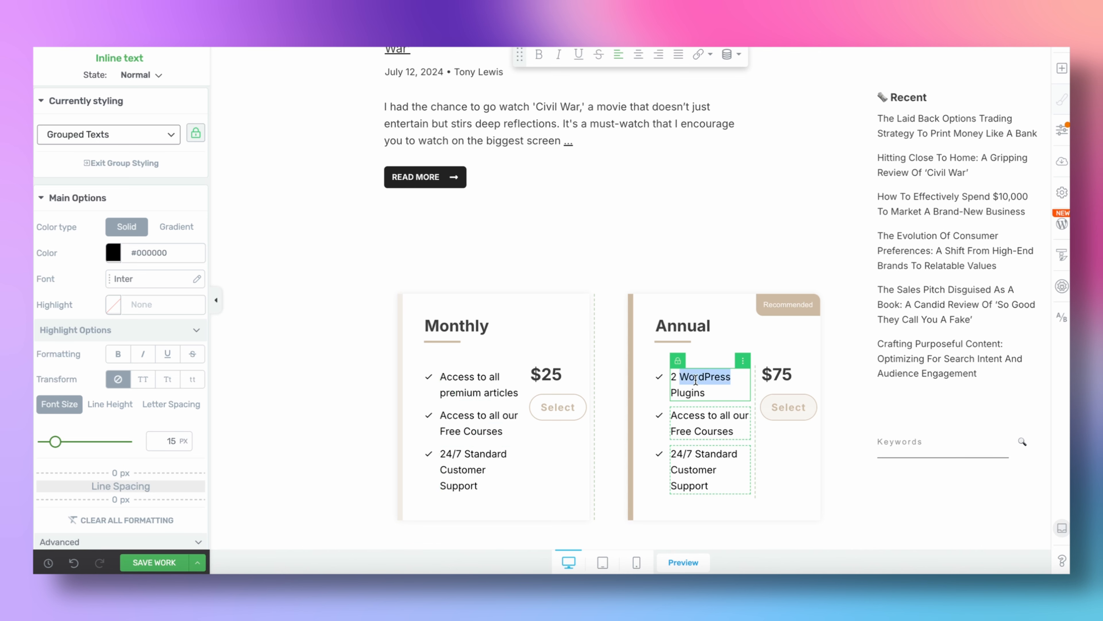
triple_click(485, 376)
key(ctrl+c)
triple_click(689, 384)
key(ctrl+v)
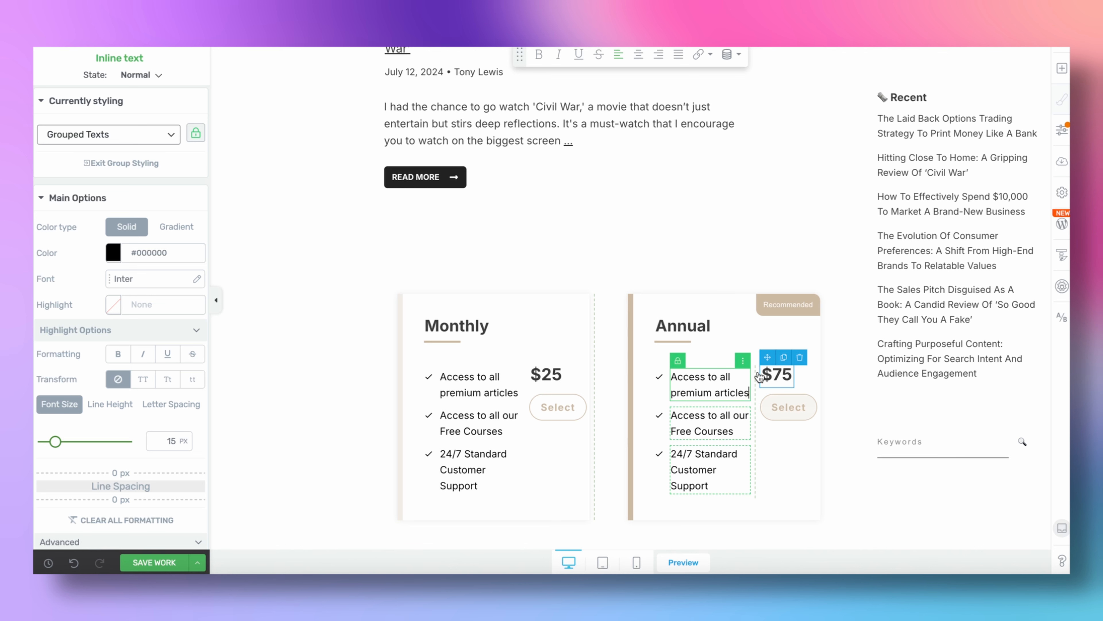
Step: Replace the last feature in the Annual box with "Save 25% with an annual plan"
double_click(710, 463)
triple_click(710, 459)
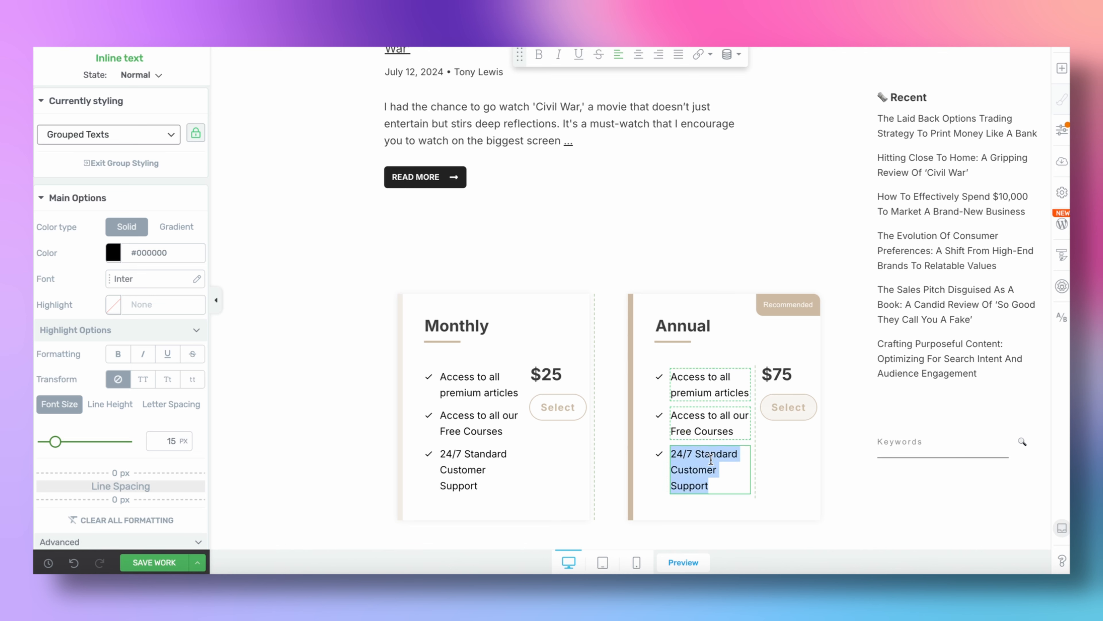
text(Save)
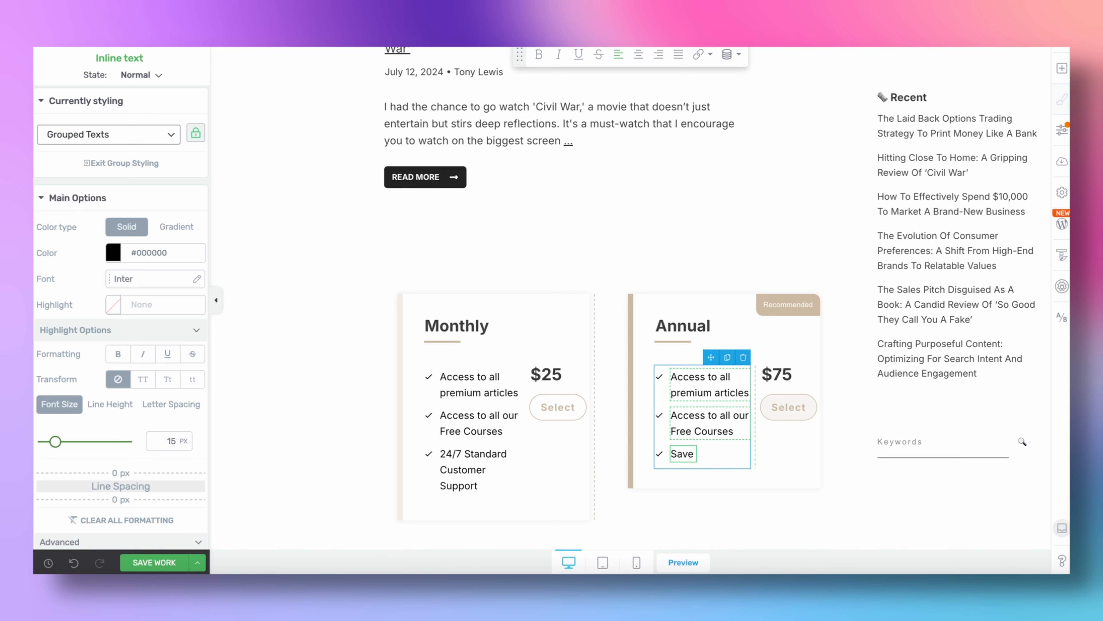
text( 25%)
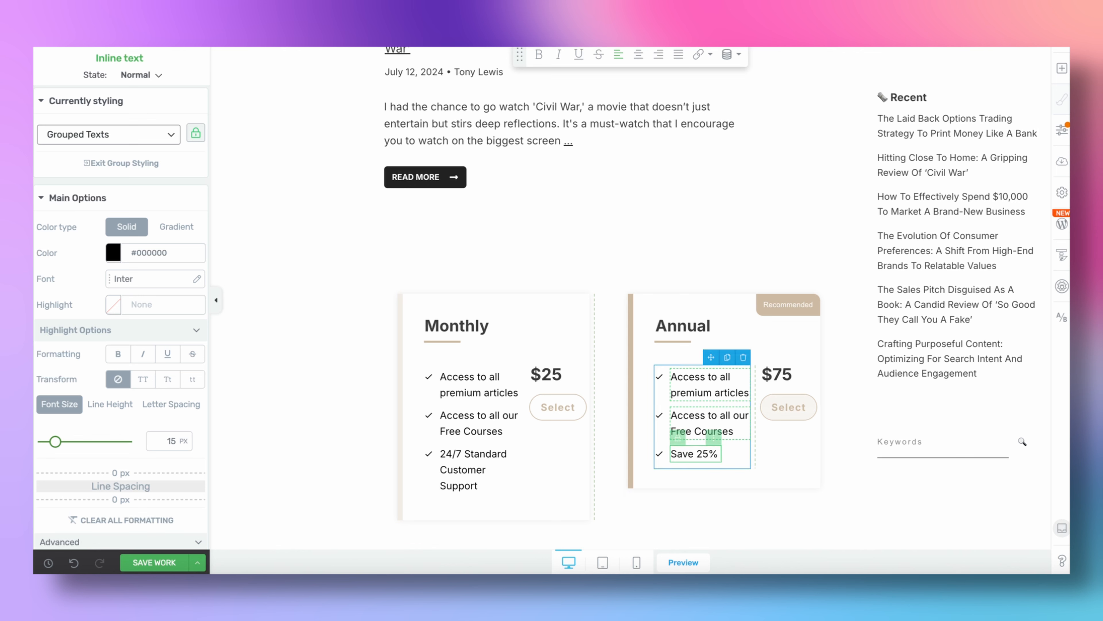
text( with an annua)
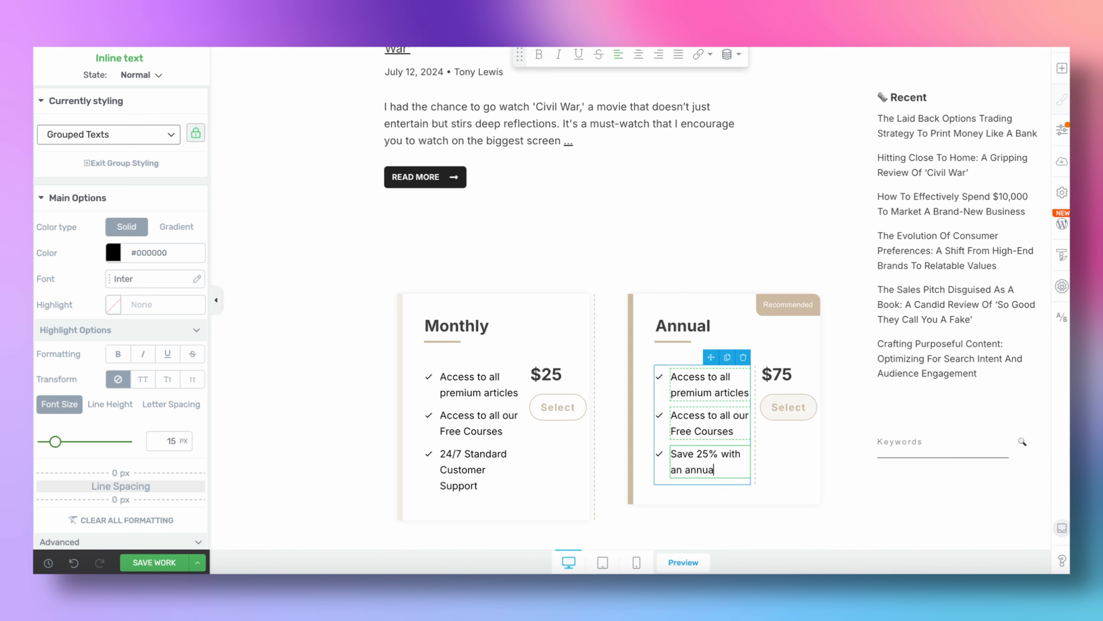
text(l plan)
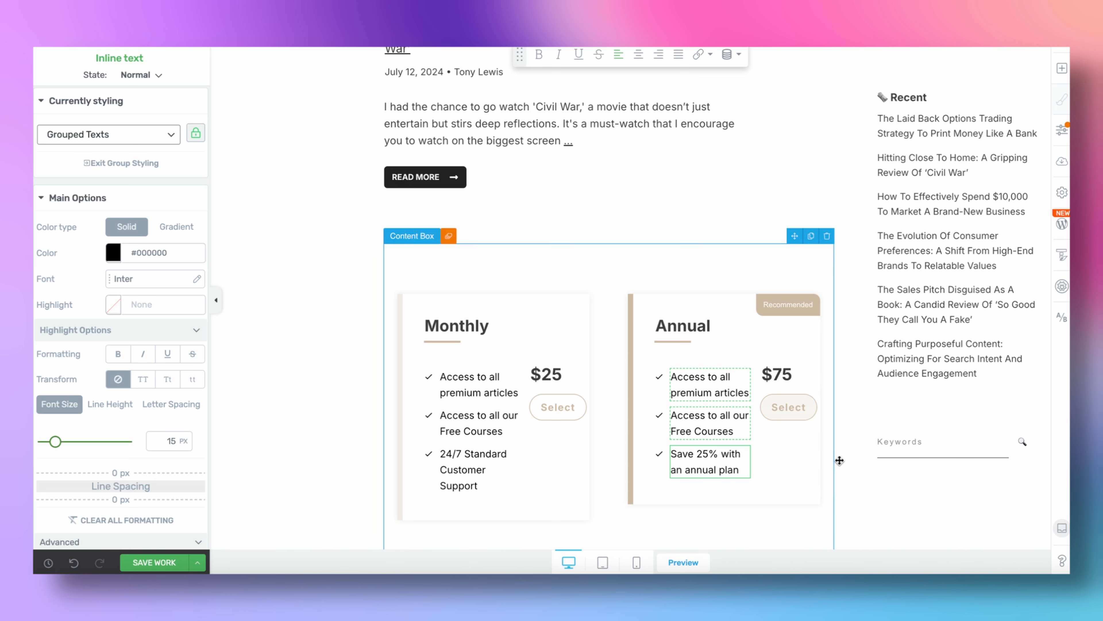
Step: Select the content box that holds the pricing table and review the finished display
click(831, 471)
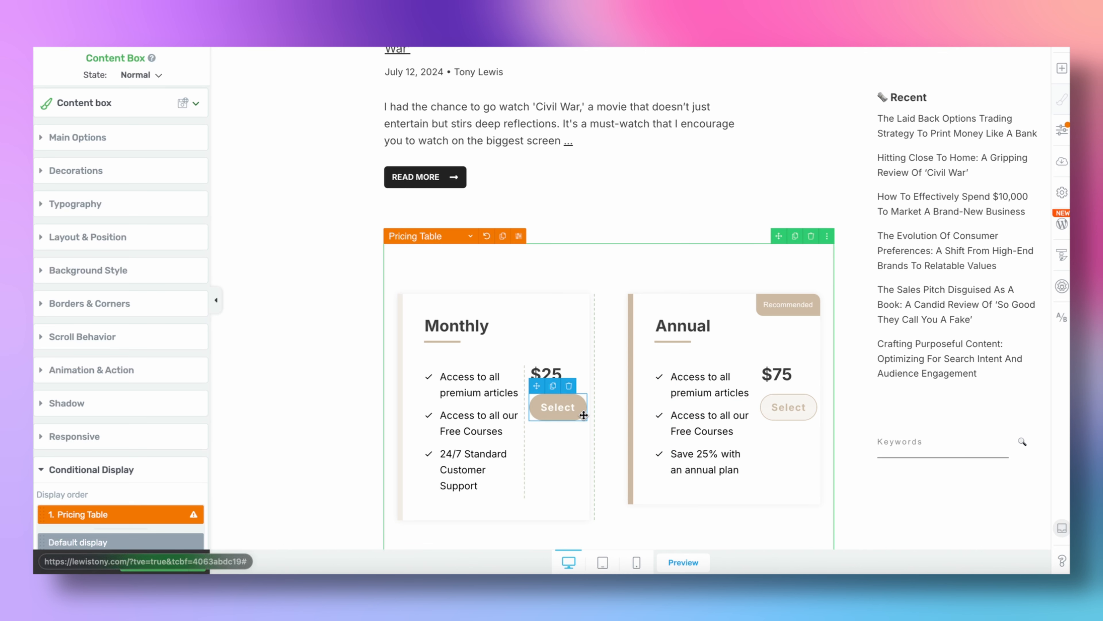
scroll(584, 415, down, 2)
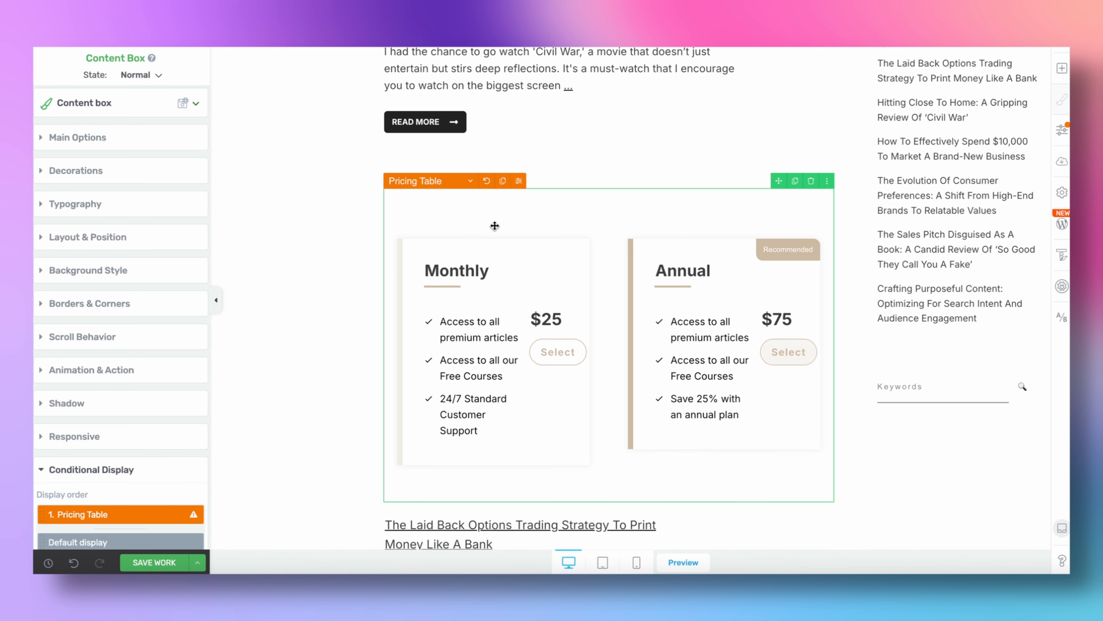
scroll(495, 226, up, 1)
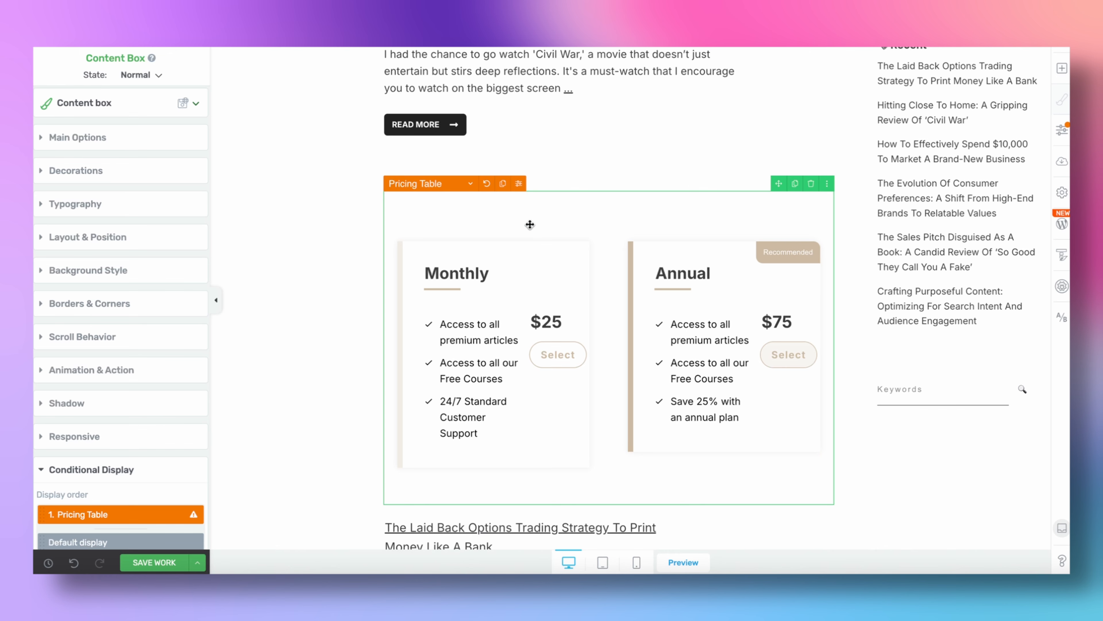
scroll(531, 224, up, 4)
scroll(491, 273, down, 5)
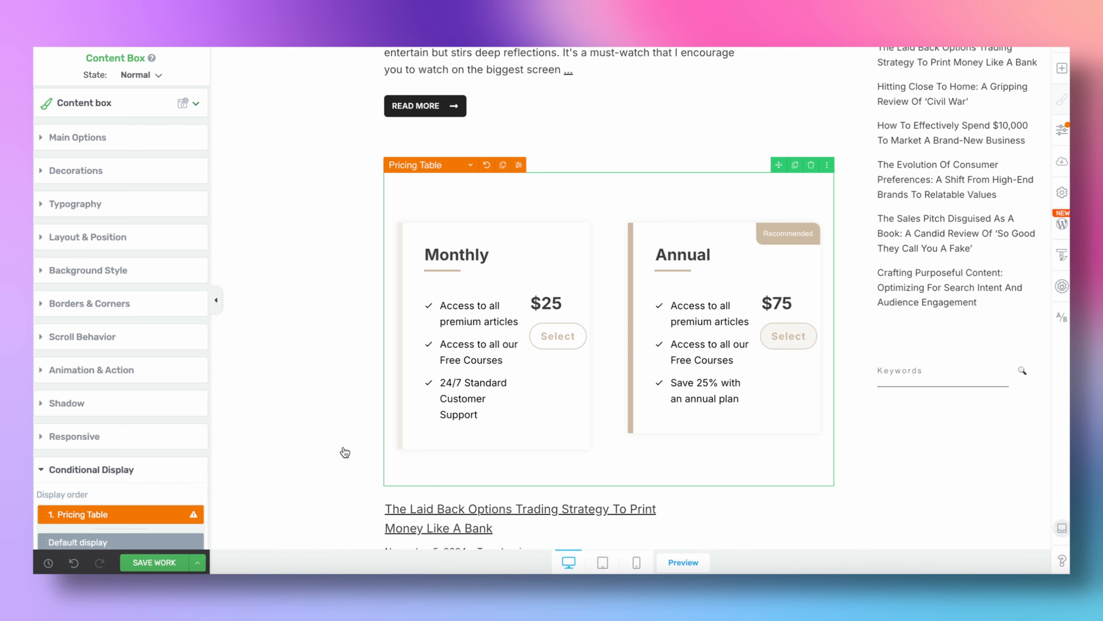
Step: Add a new condition set to the Pricing Table display with the rule that the User "Is logged in"
scroll(419, 382, down, 1)
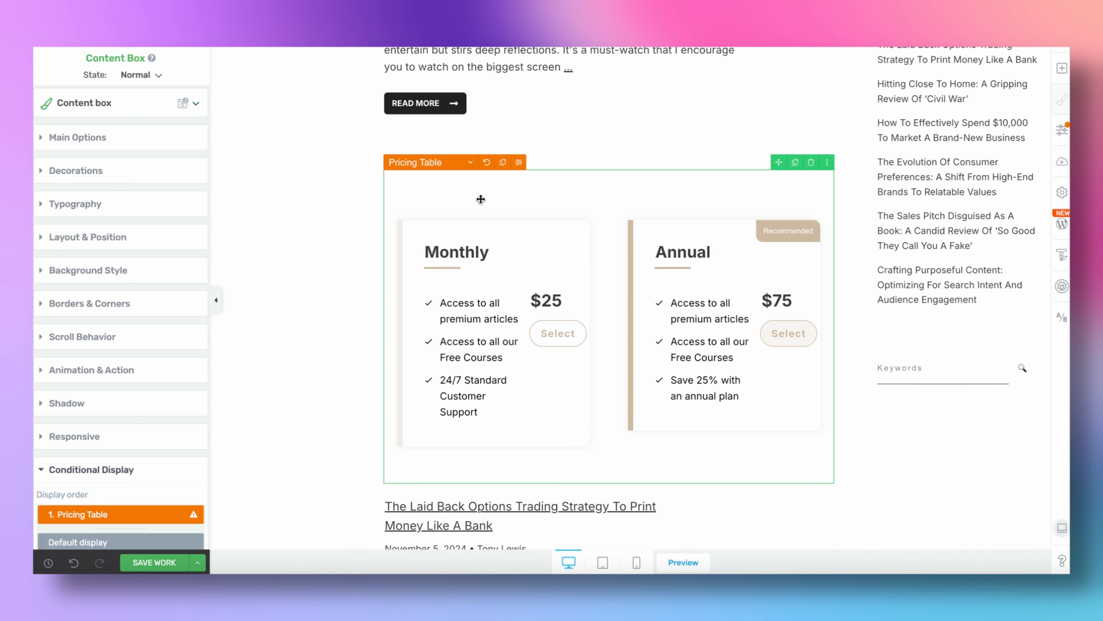
scroll(198, 467, down, 3)
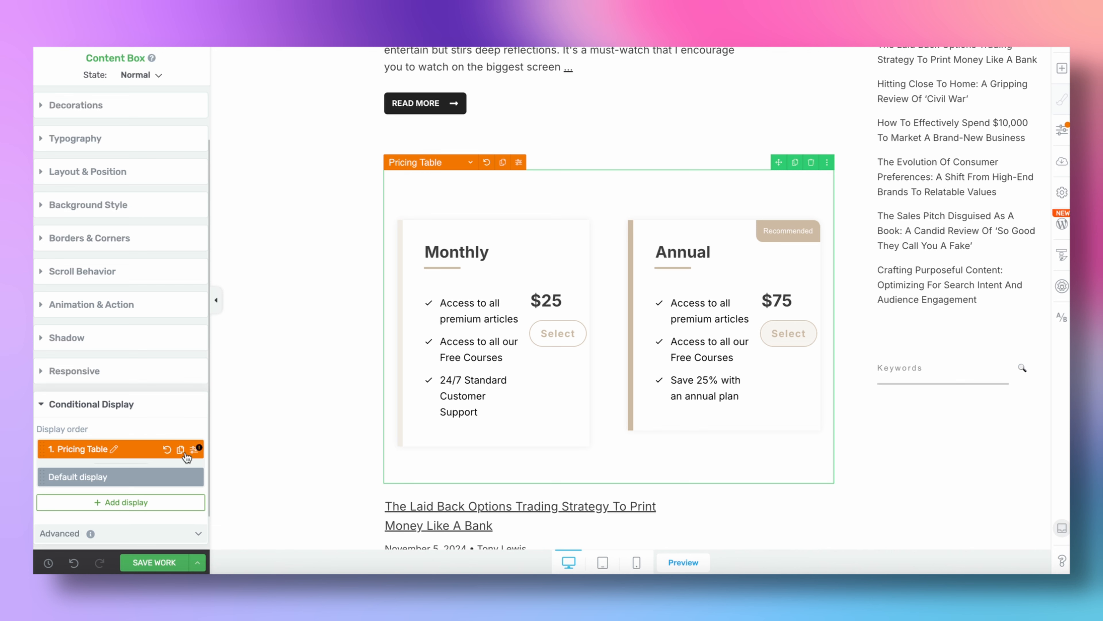
mouse_move(192, 457)
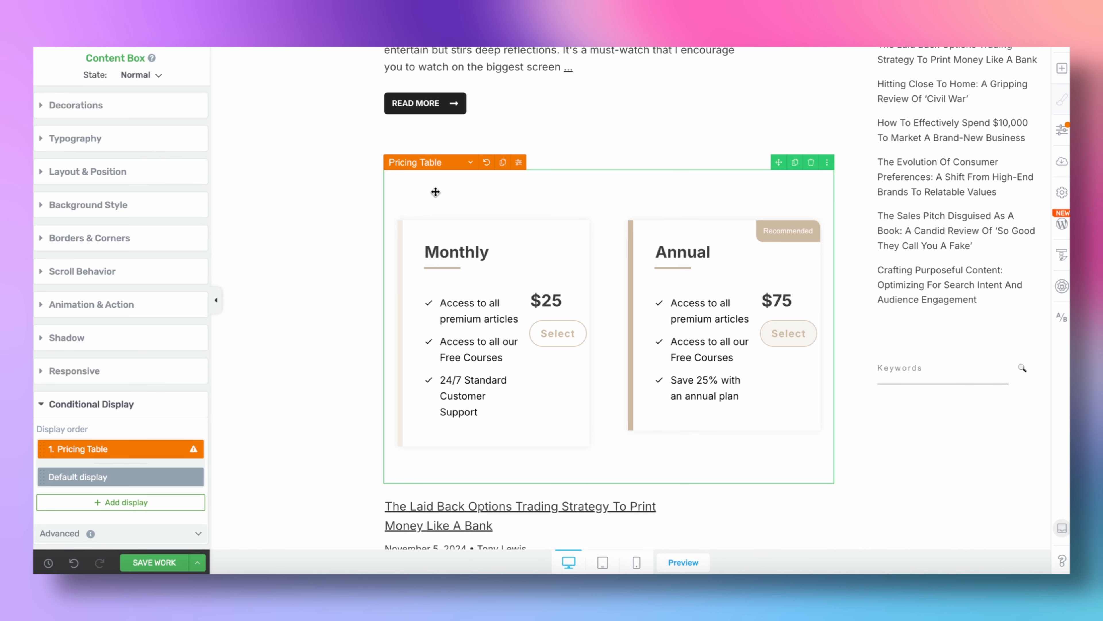
mouse_move(157, 455)
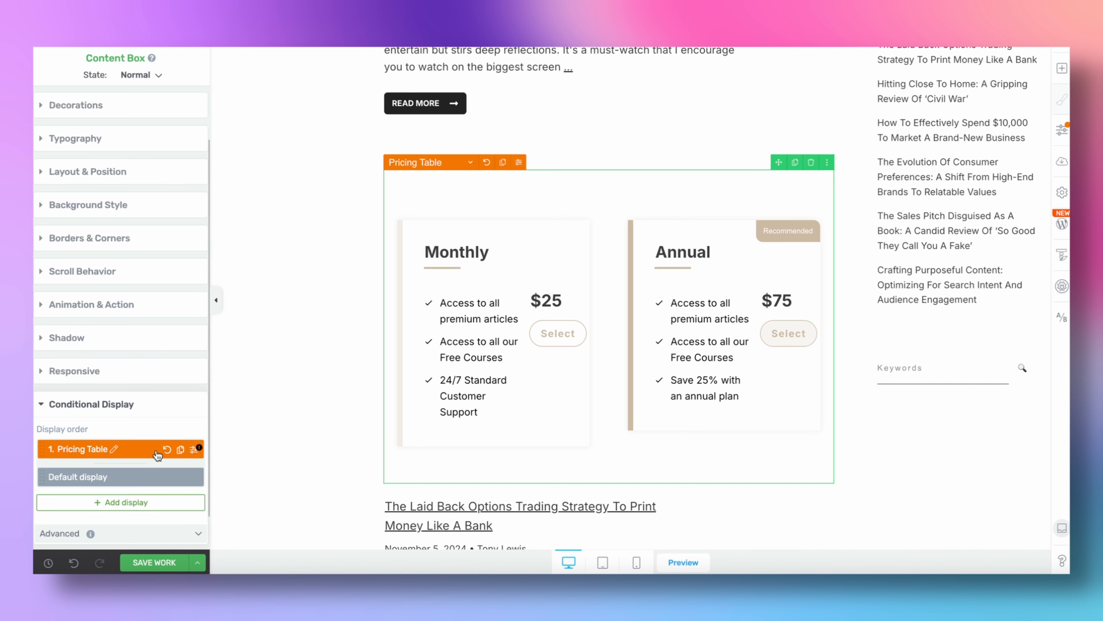
click(194, 450)
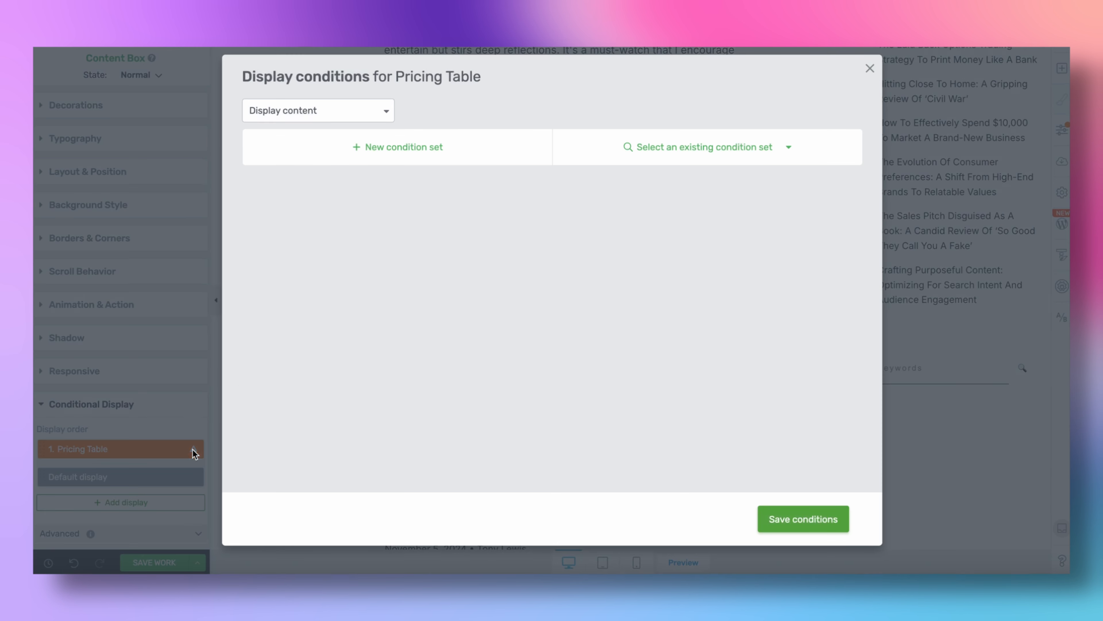
click(372, 163)
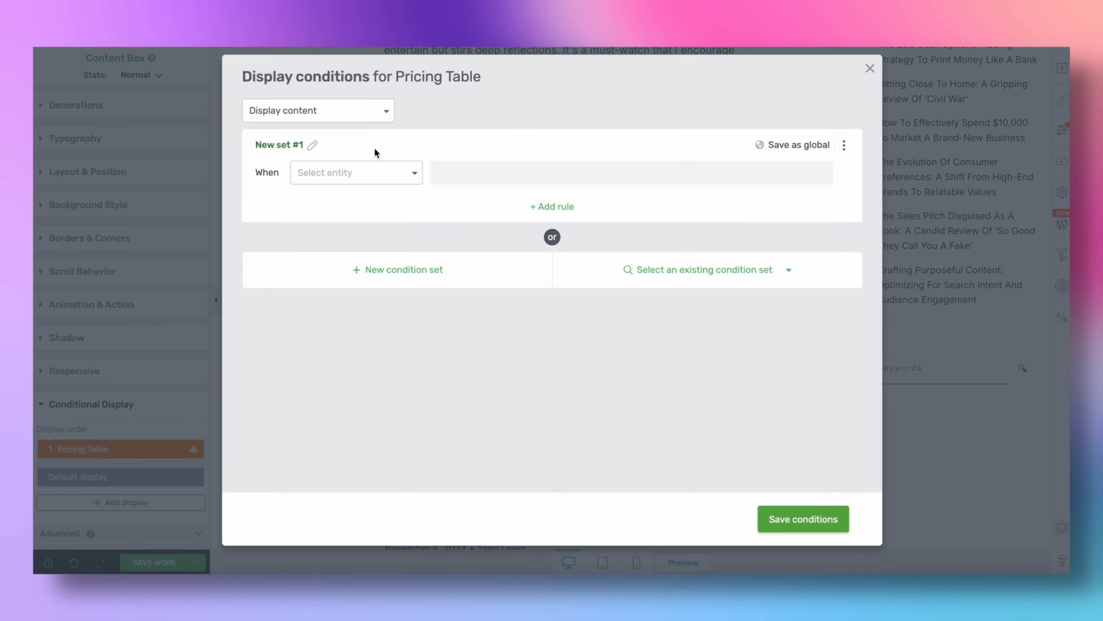
click(370, 171)
click(359, 201)
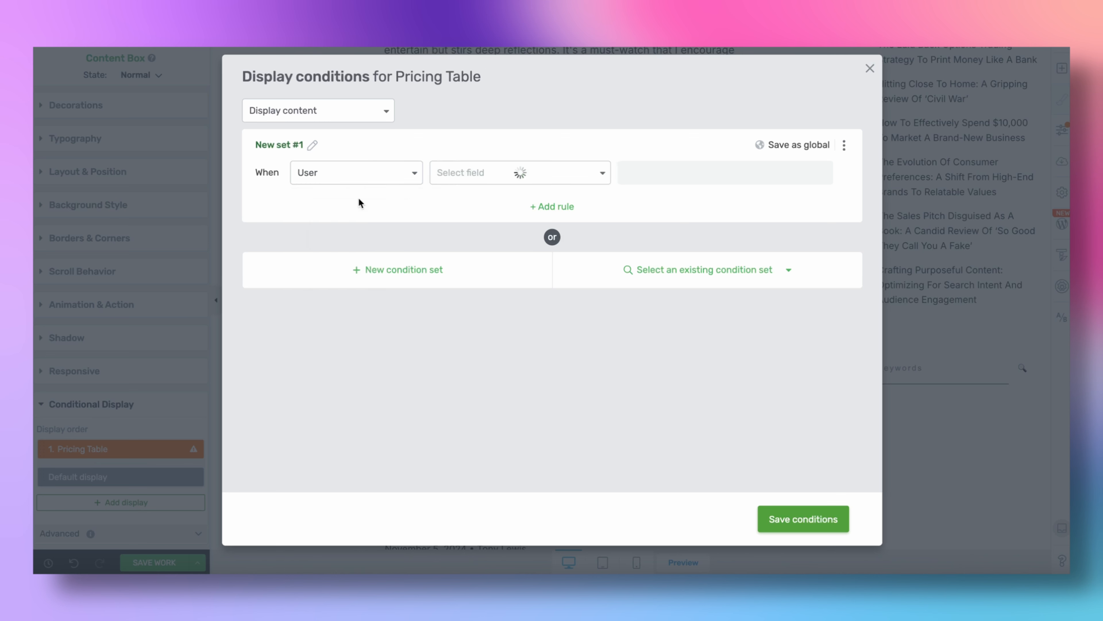
click(472, 181)
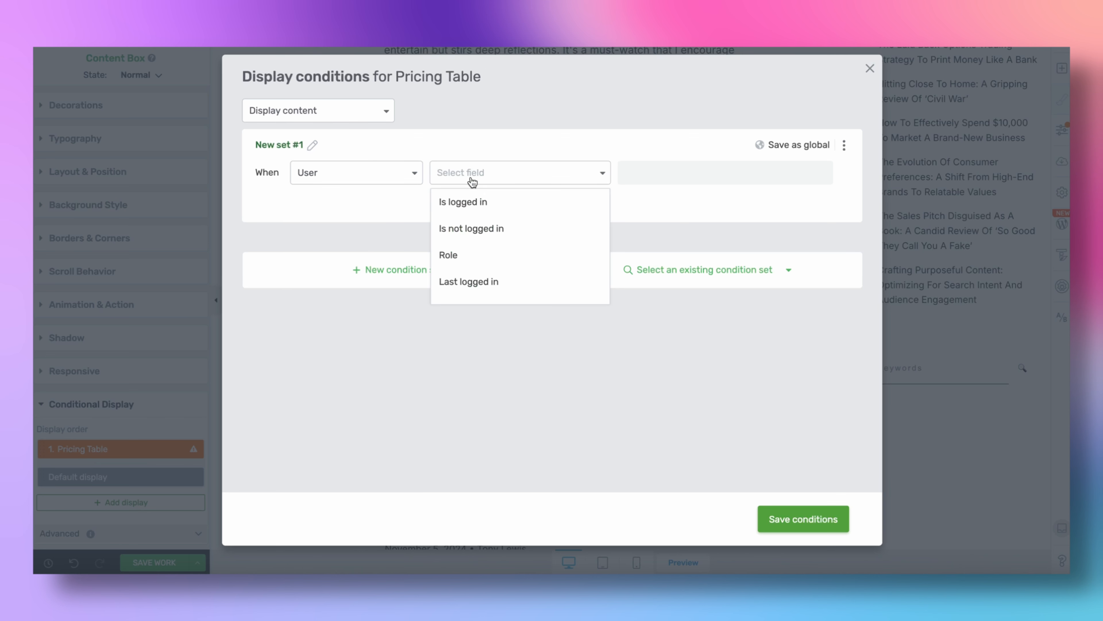
click(478, 203)
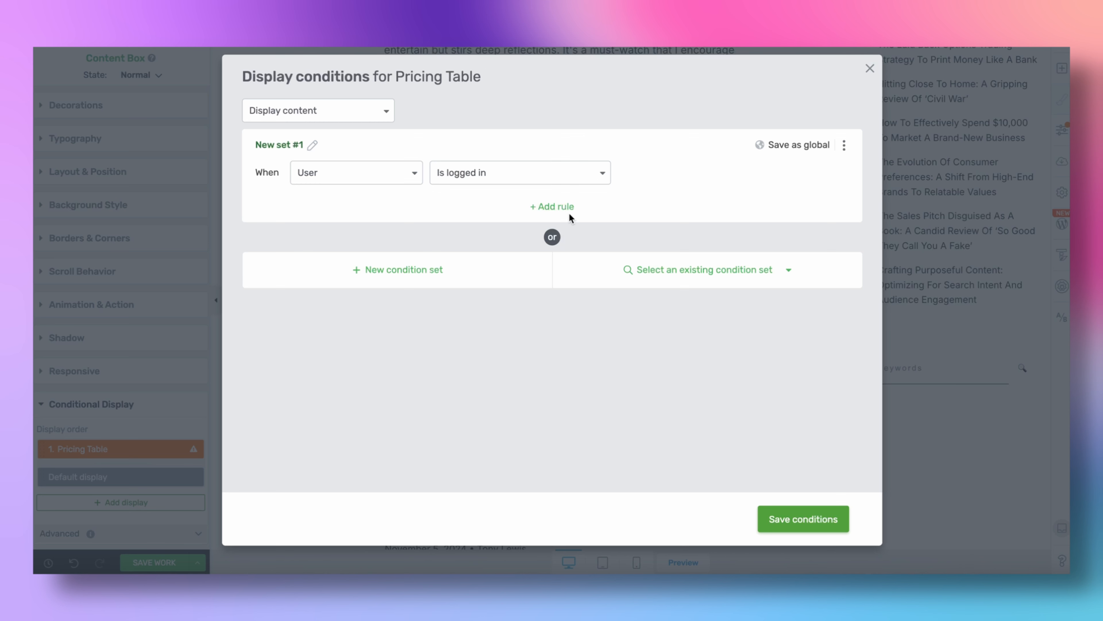
click(551, 208)
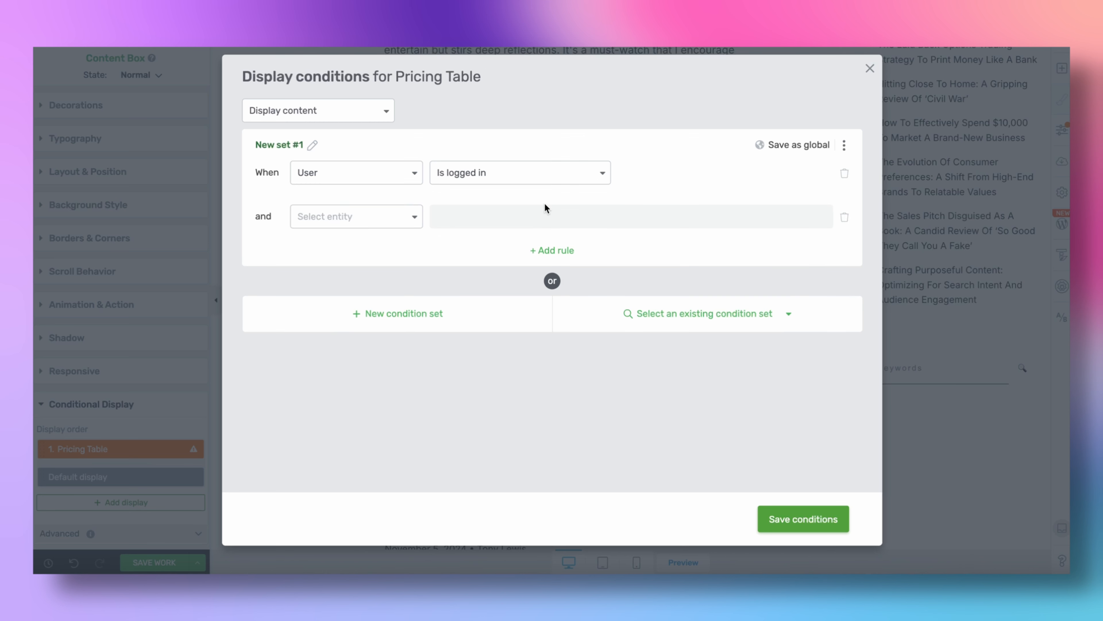
click(843, 217)
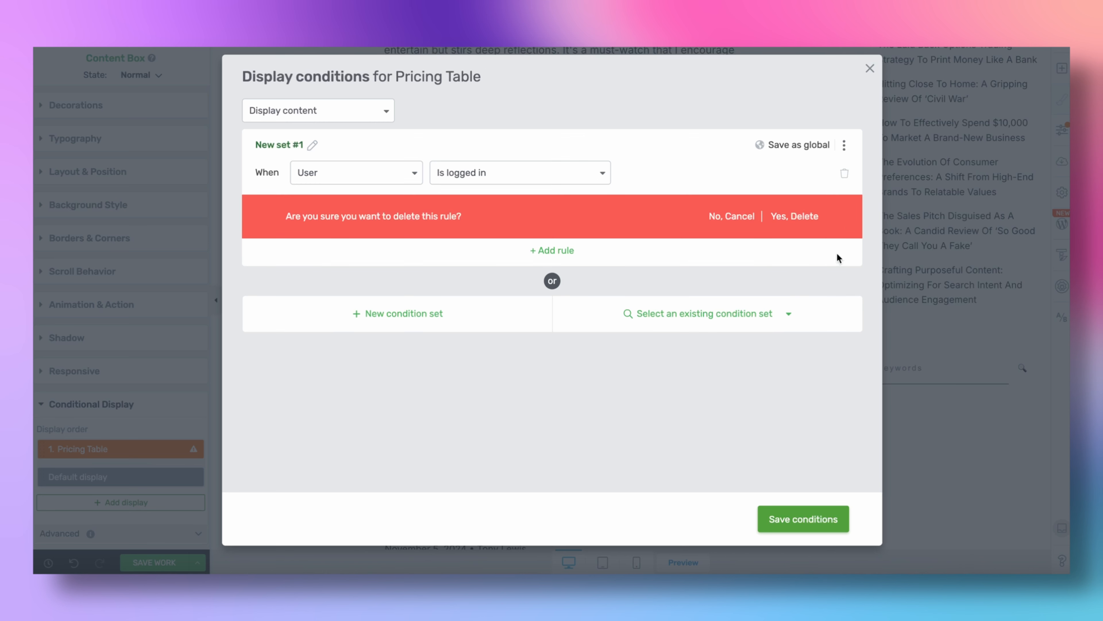
click(799, 221)
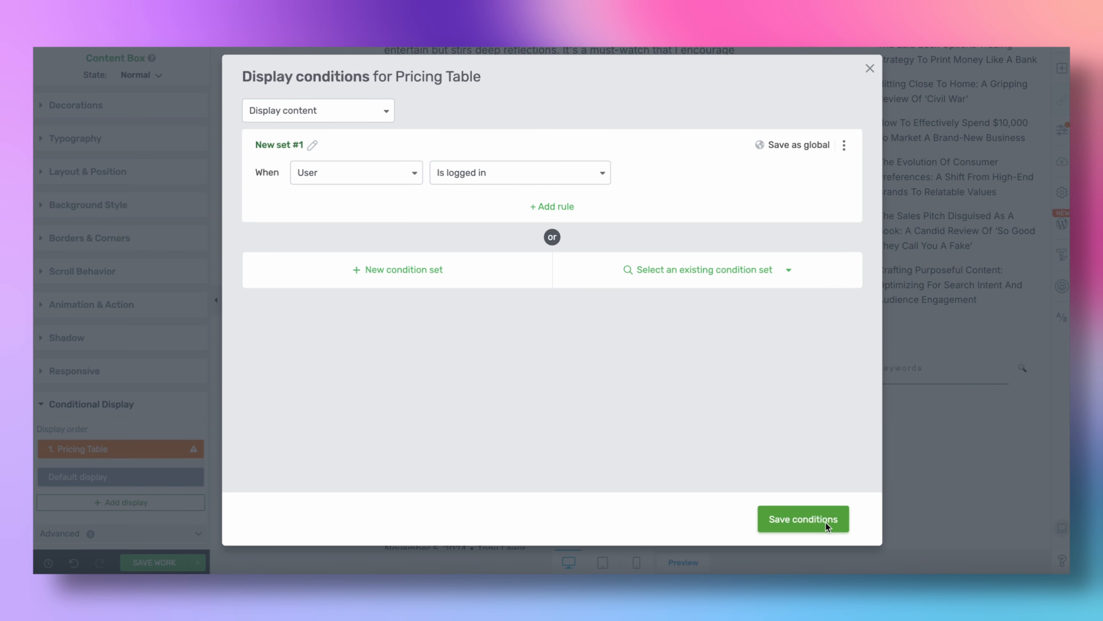
Step: Save the display conditions for the Pricing Table display
click(804, 519)
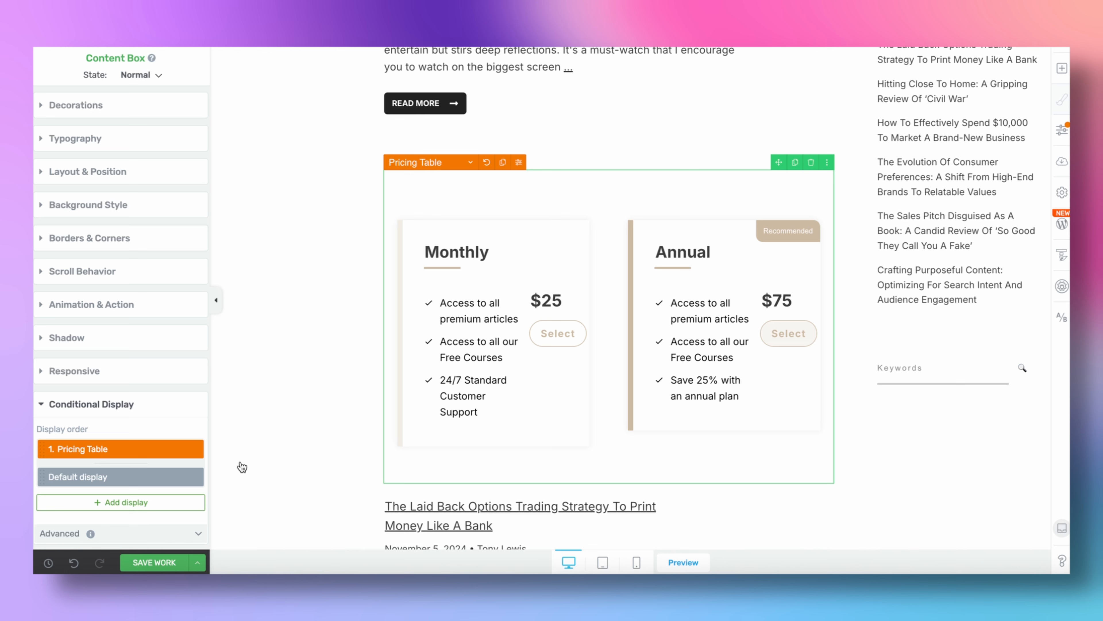
scroll(333, 415, up, 5)
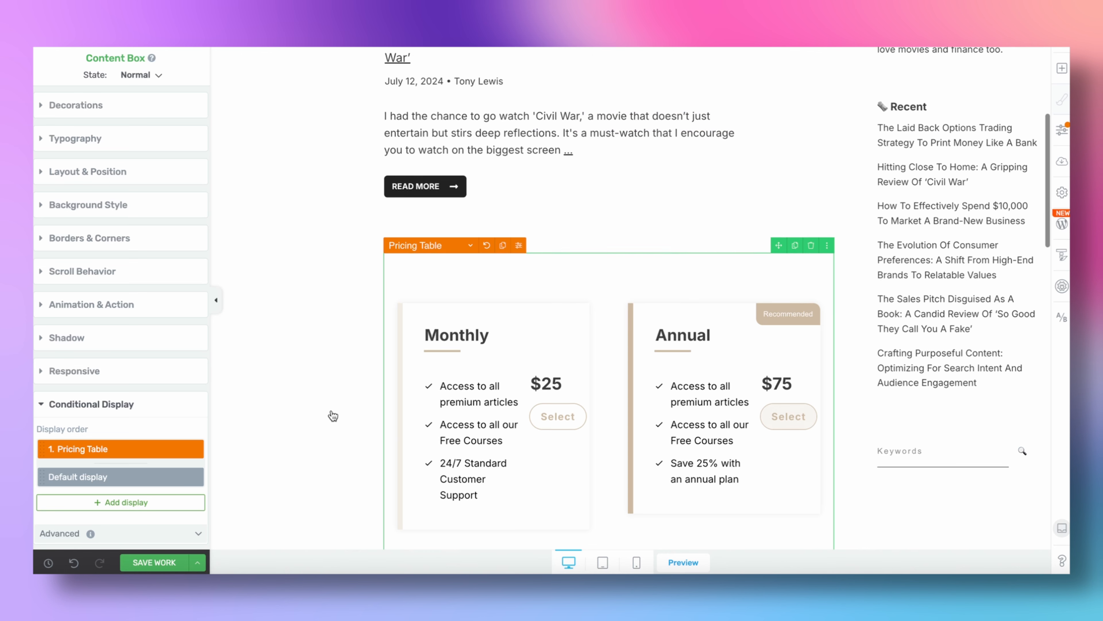
scroll(333, 415, down, 4)
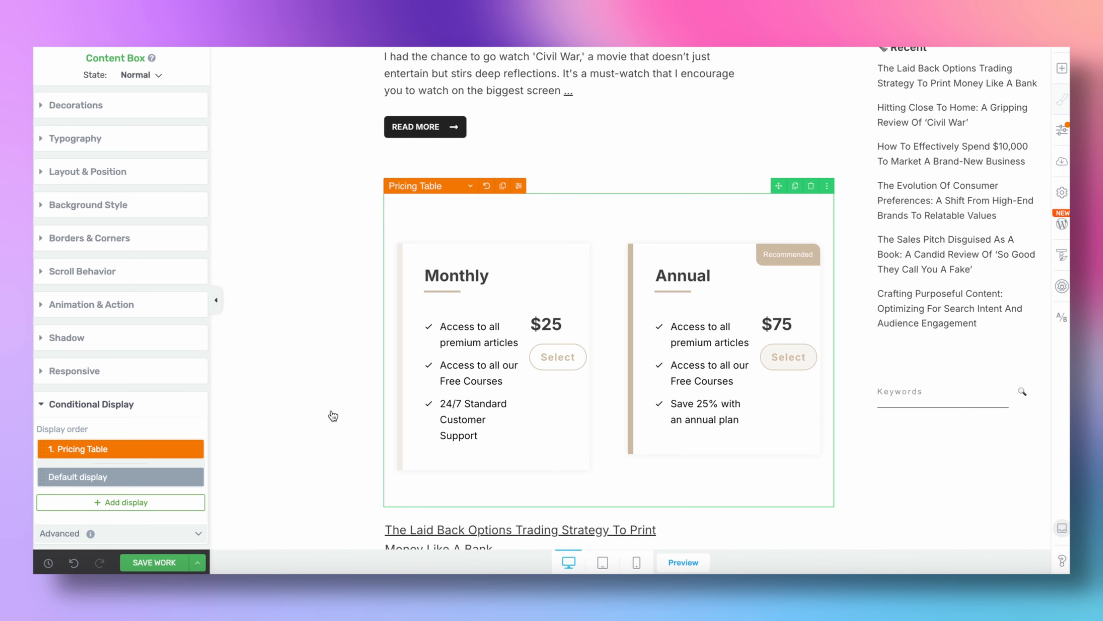
scroll(333, 416, down, 2)
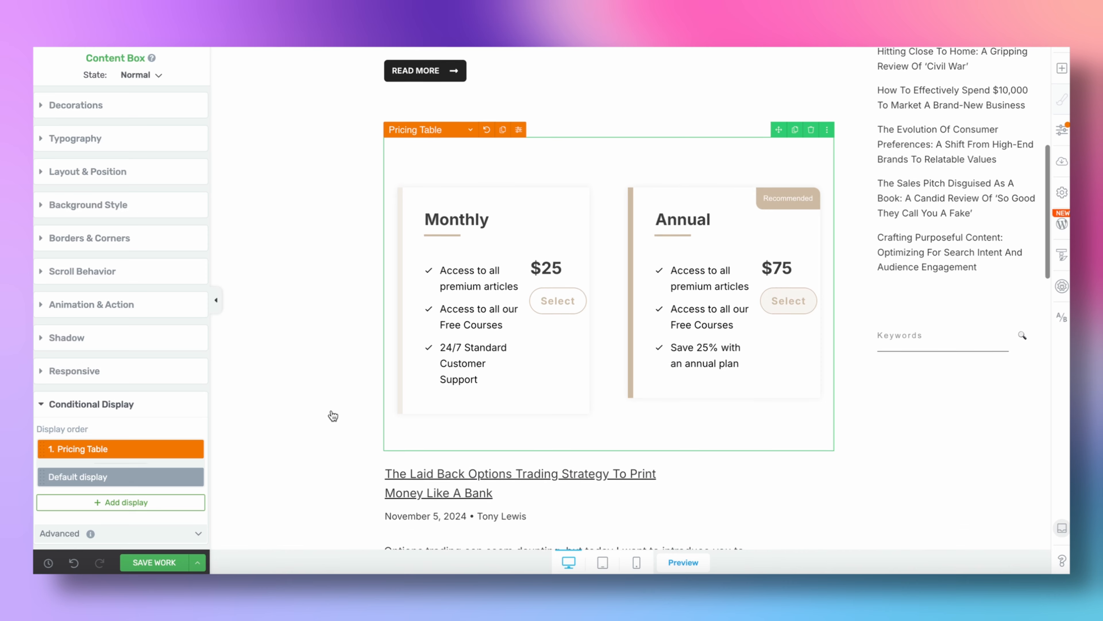